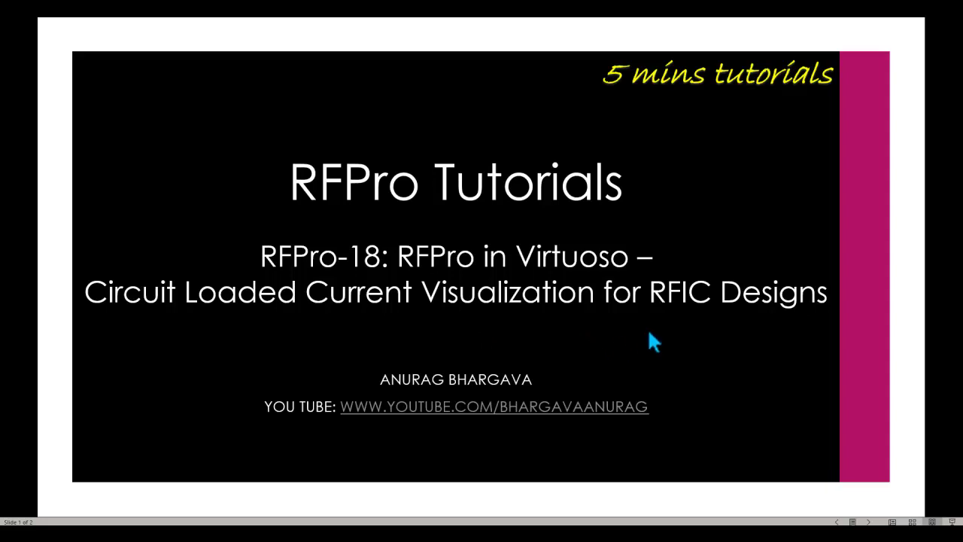
Advance to the channel promotion slide, then go back to the title slide.
click(648, 333)
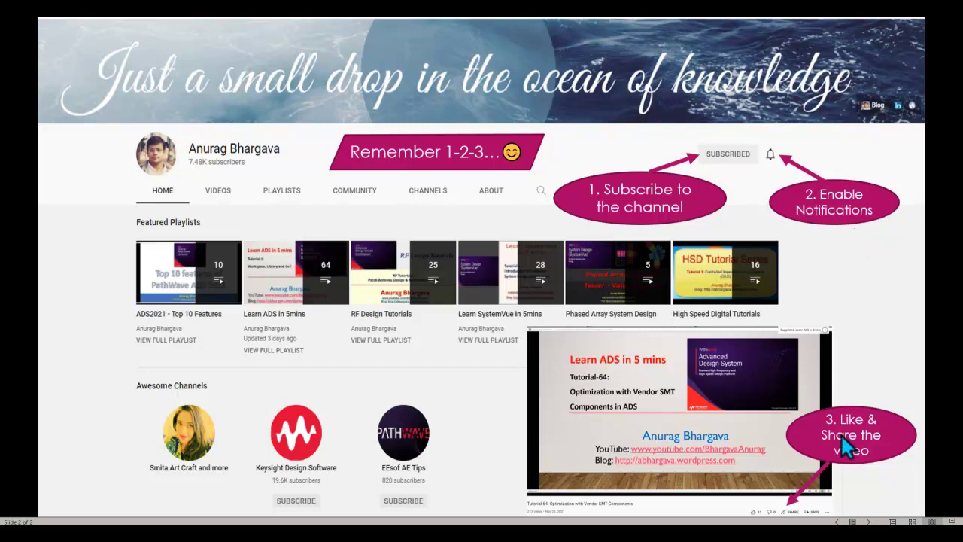
key(Left)
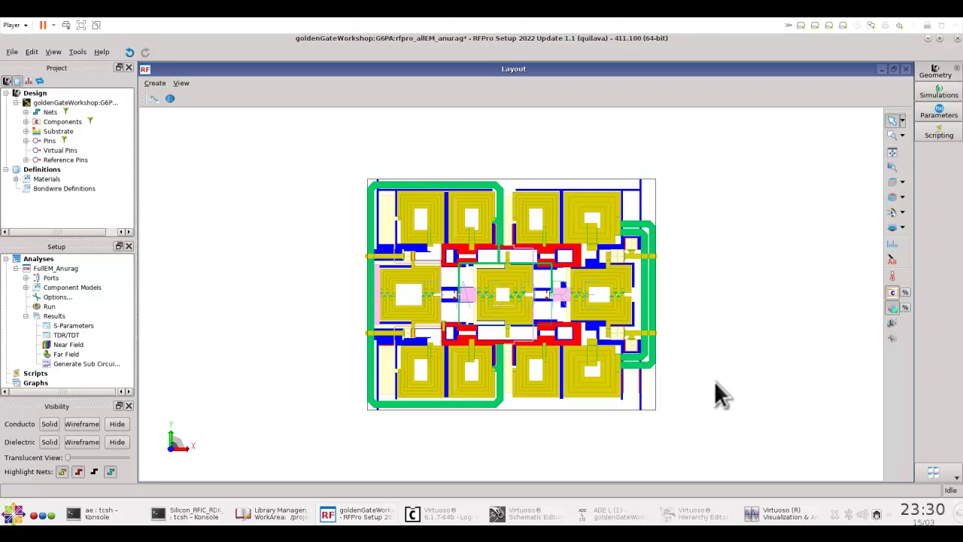
Bring forward the Power_Gain_dB versus P_RF_dBm plot showing gain compressing near 0 dBm.
click(771, 510)
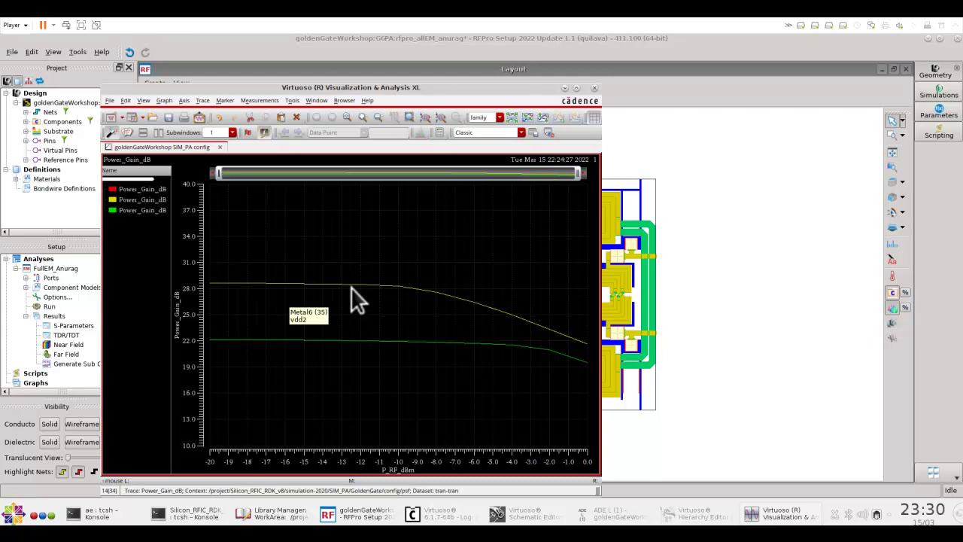
mouse_move(351, 340)
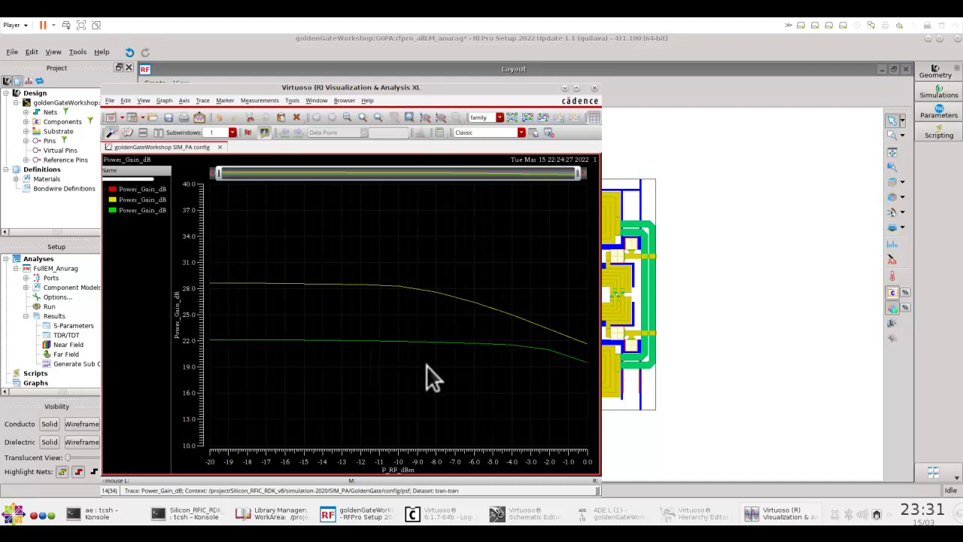
Review the FullEM_Anurag options' 2.4–12 GHz, 5-point frequency plan and field storage, then close them.
click(747, 357)
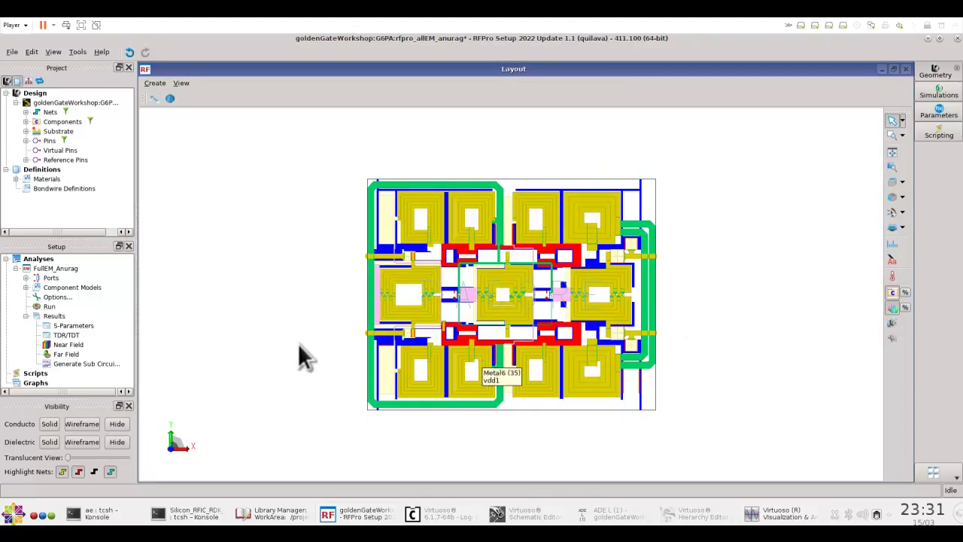
double_click(61, 297)
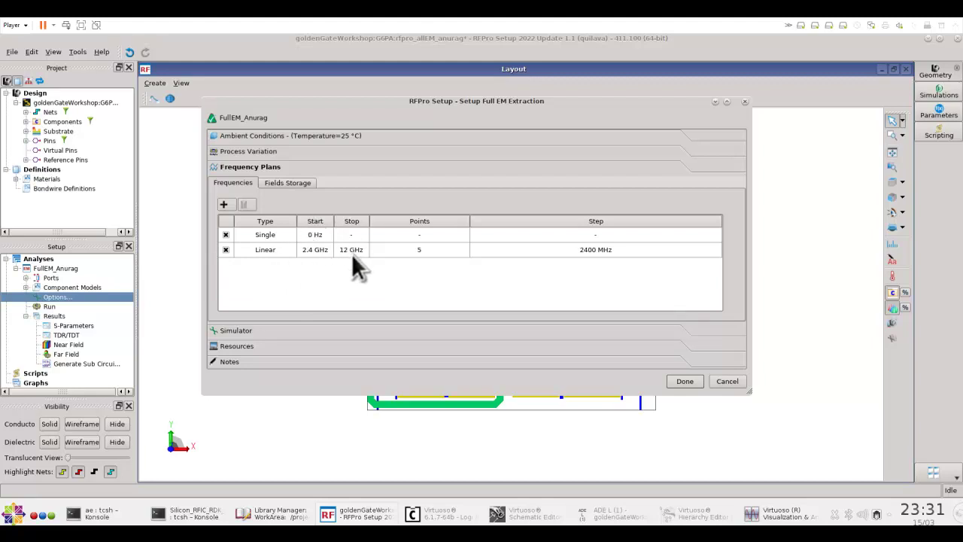
click(278, 183)
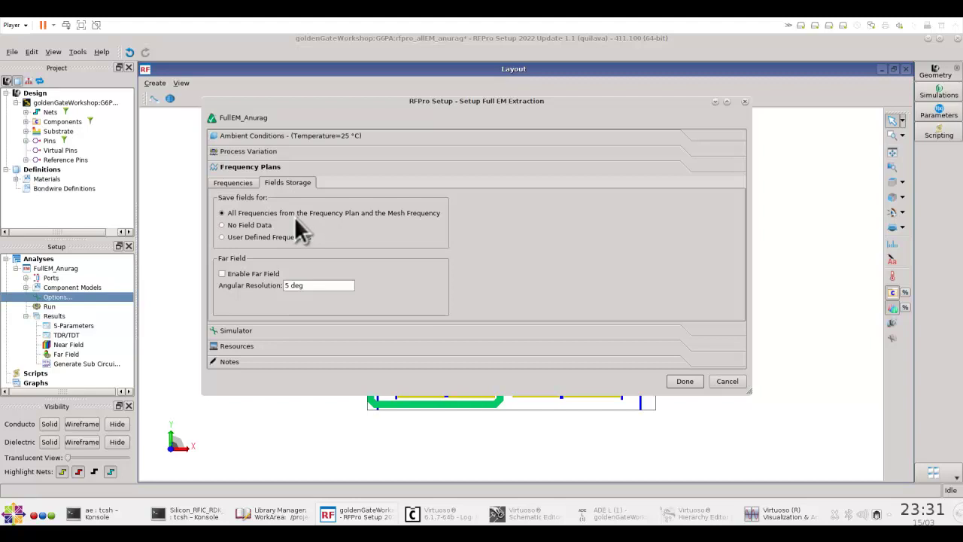
click(232, 183)
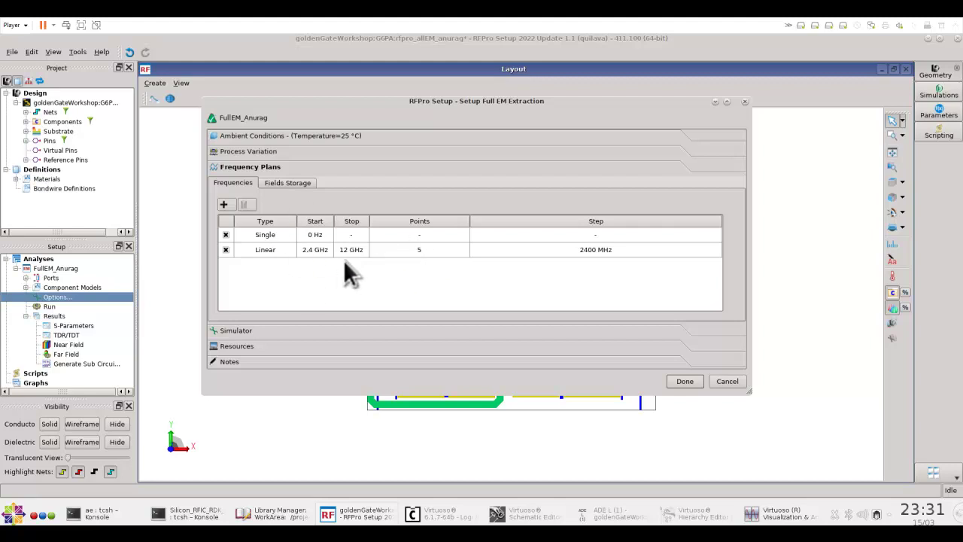
click(695, 380)
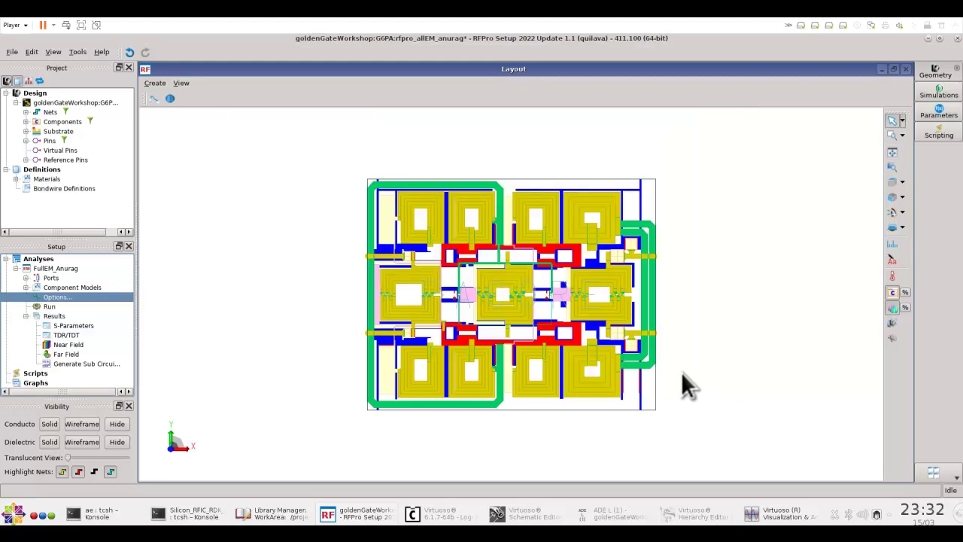
Plot the near-field surface current density on the layout at 2400 MHz.
double_click(60, 345)
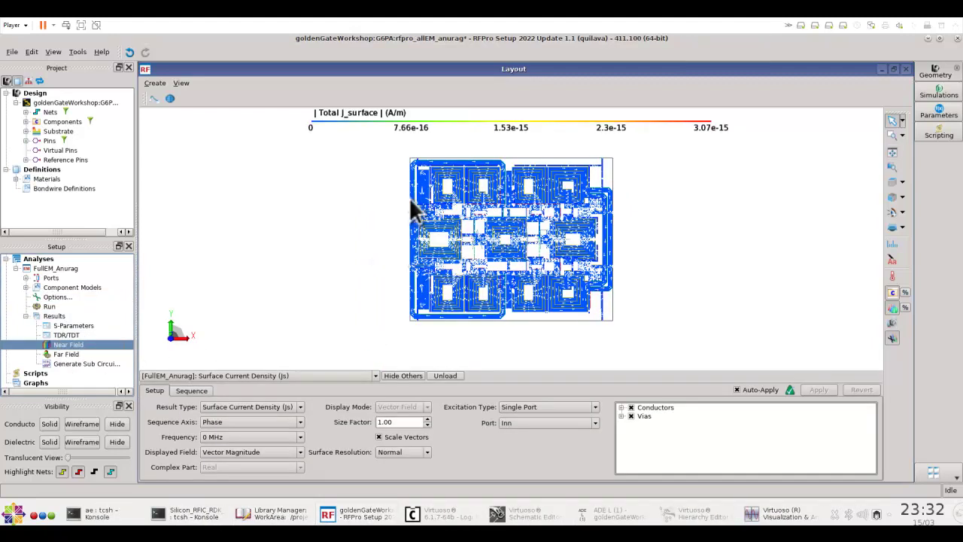
click(280, 440)
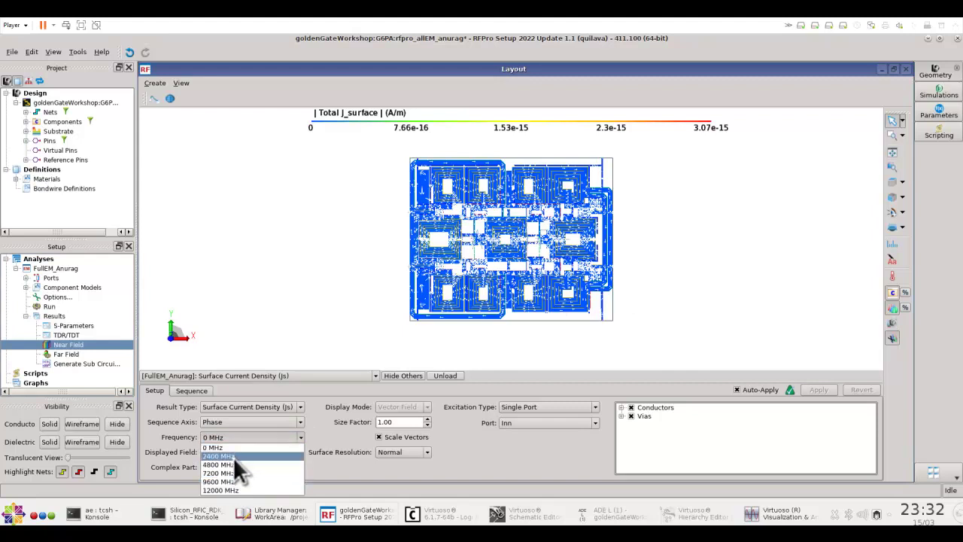
key(Return)
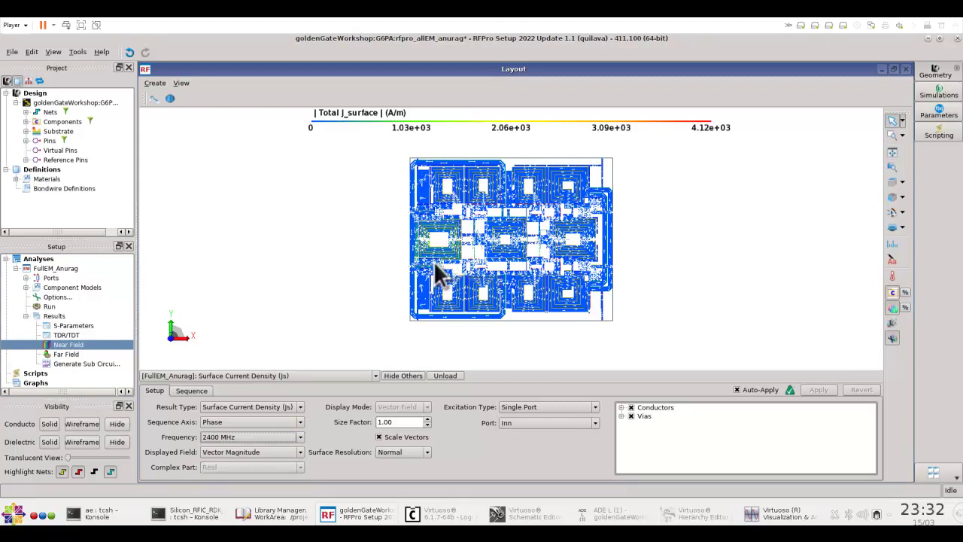
Turn off the automatic colour-scale range and set its maximum to 2000 A/m.
right_click(426, 121)
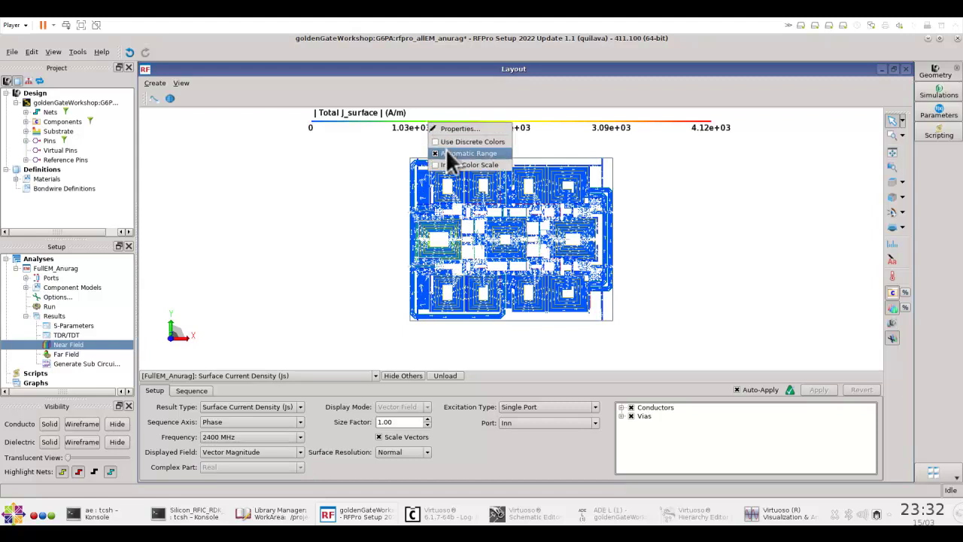
click(444, 154)
right_click(422, 128)
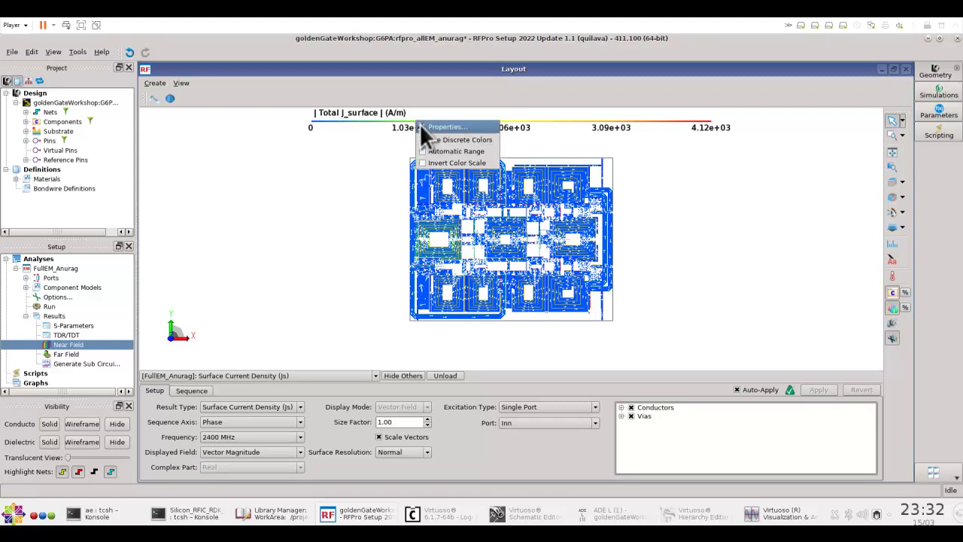
click(429, 127)
drag(213, 155, 190, 166)
text(2000.89 A/m)
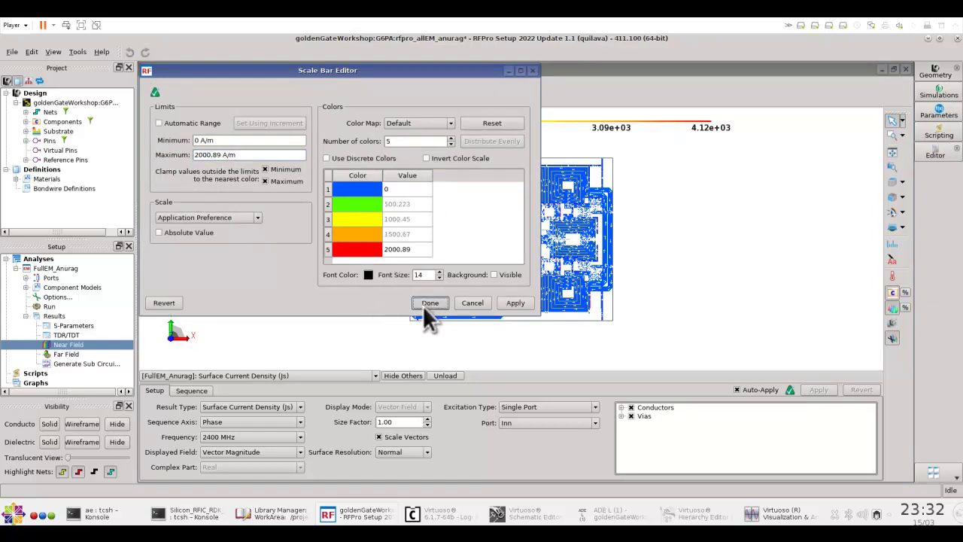
click(427, 303)
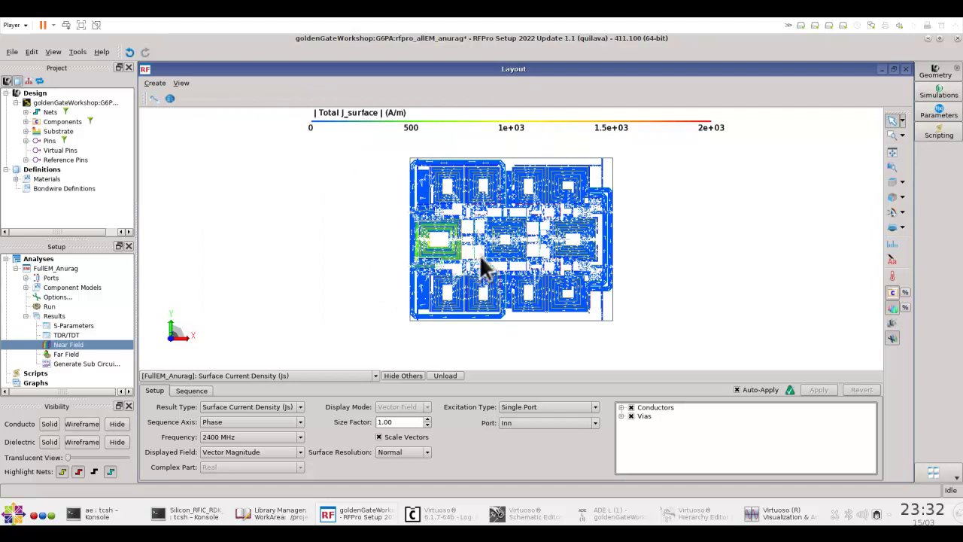
Switch the port excitation to multiple-port mode.
scroll(492, 246, up, 2)
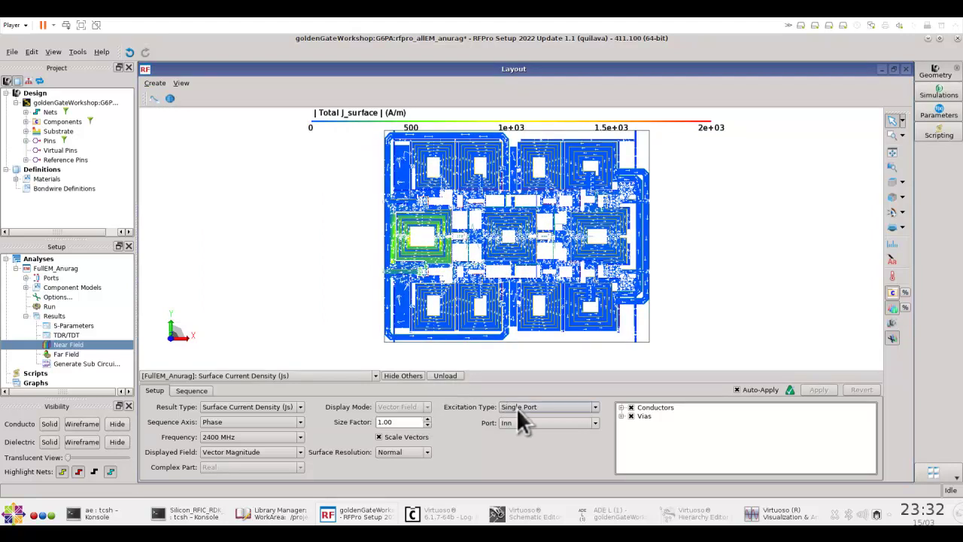
click(530, 421)
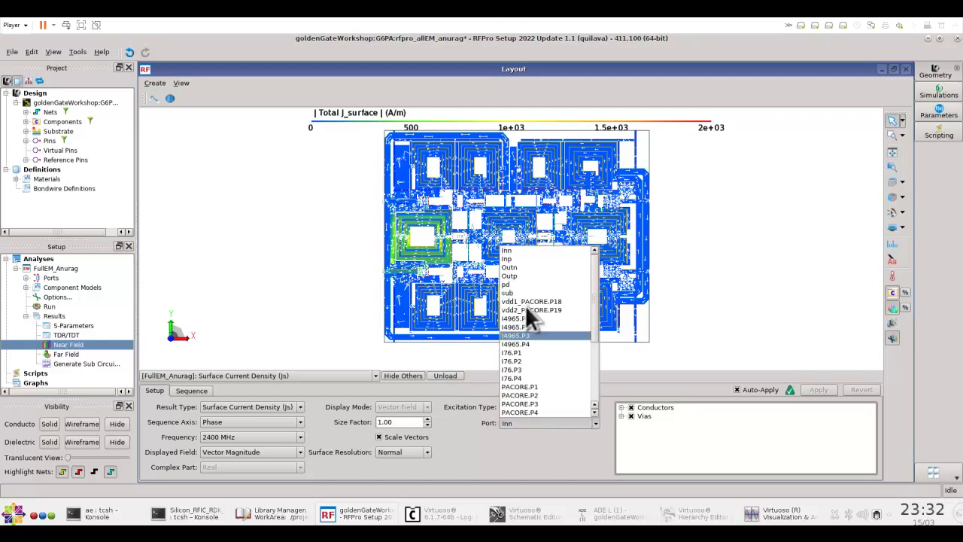
click(511, 448)
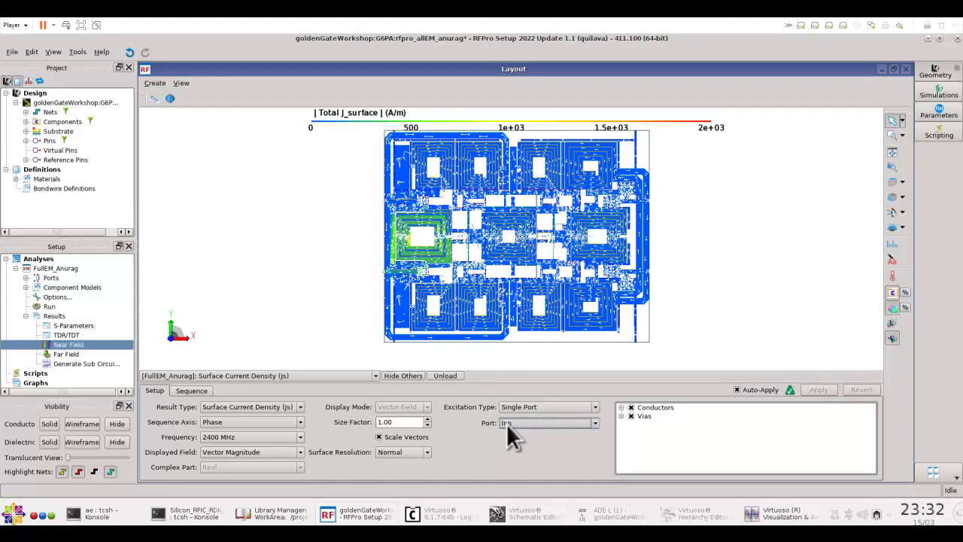
click(527, 406)
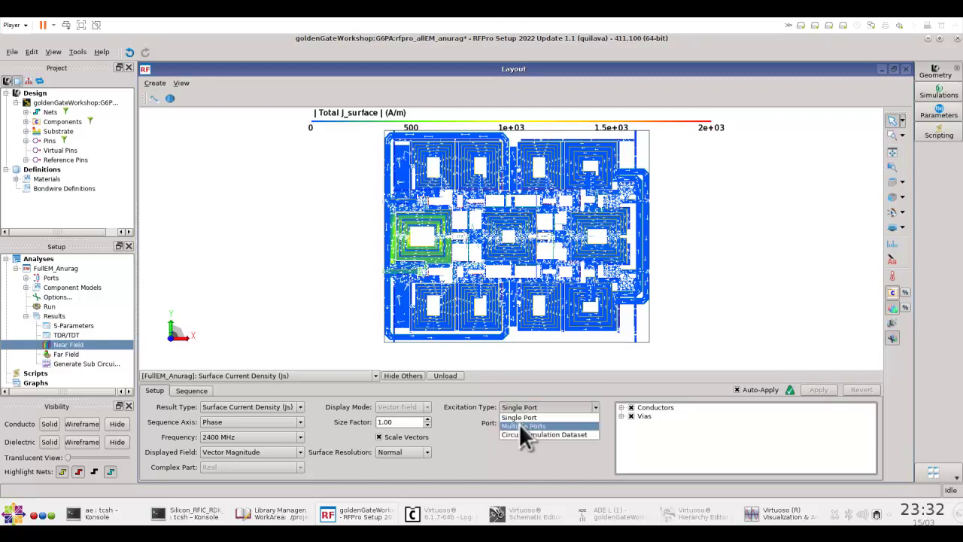
click(522, 427)
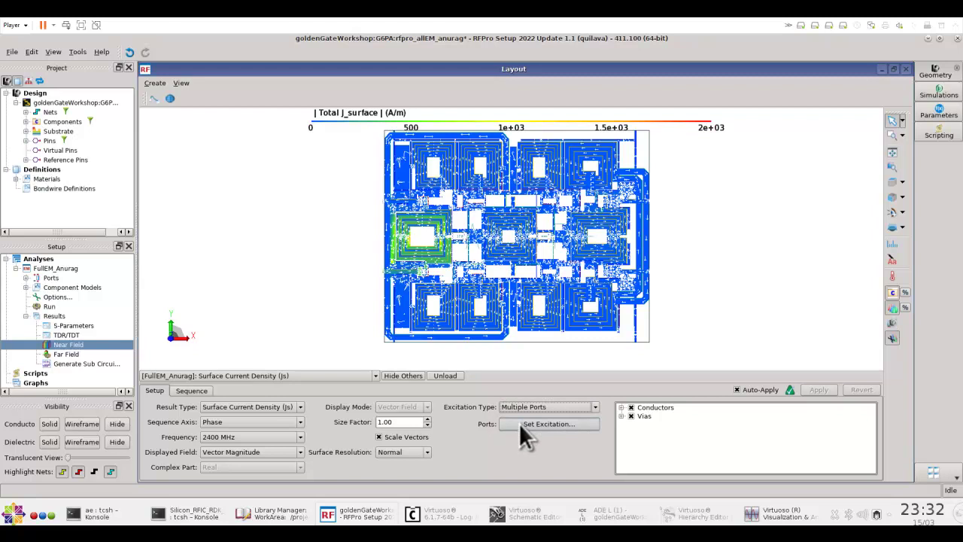
click(521, 423)
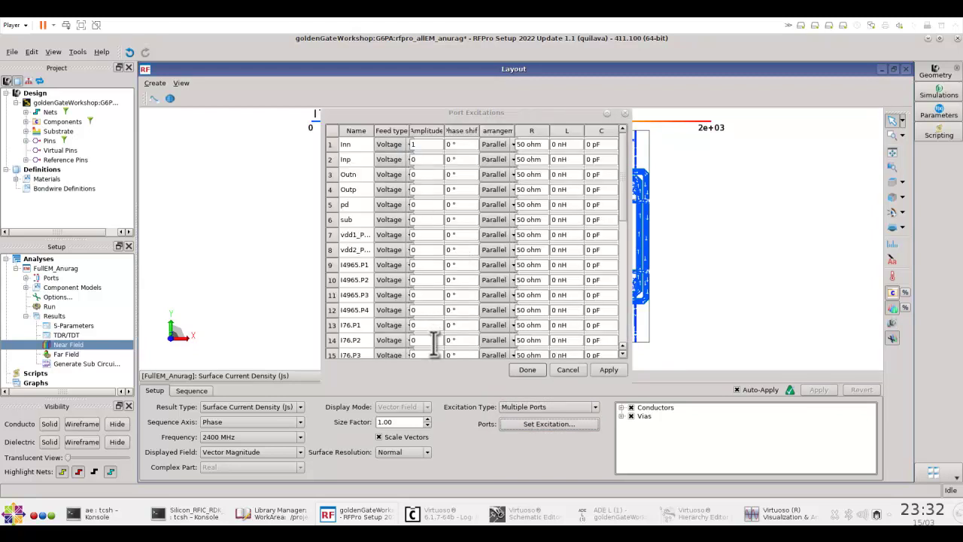
Drive the Inp port at amplitude 1 with a 180° phase shift and apply it.
double_click(428, 155)
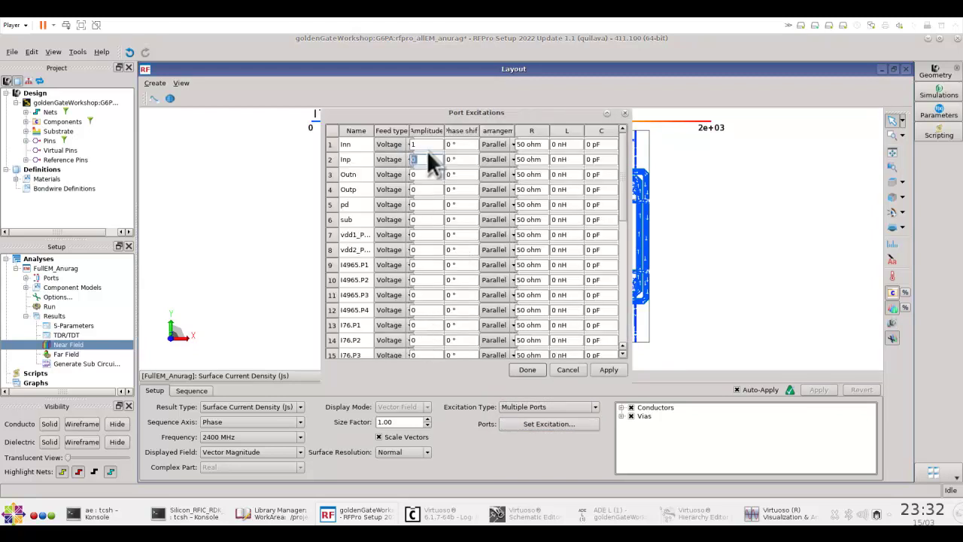
text(1)
double_click(454, 159)
text(180)
click(527, 369)
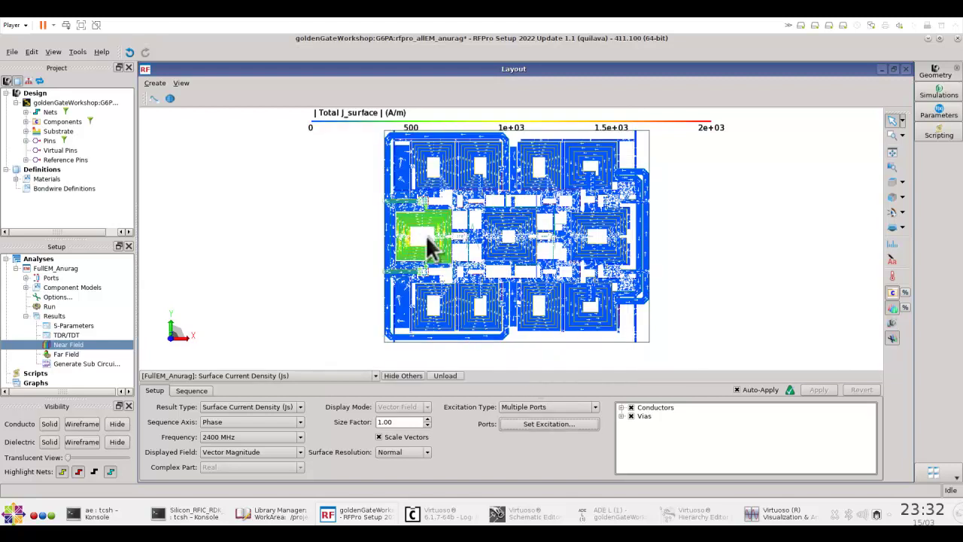
Zoom into the layout and review the G6PA_bias component model's VDD, Vbg, pd and sub pins.
scroll(426, 238, up, 2)
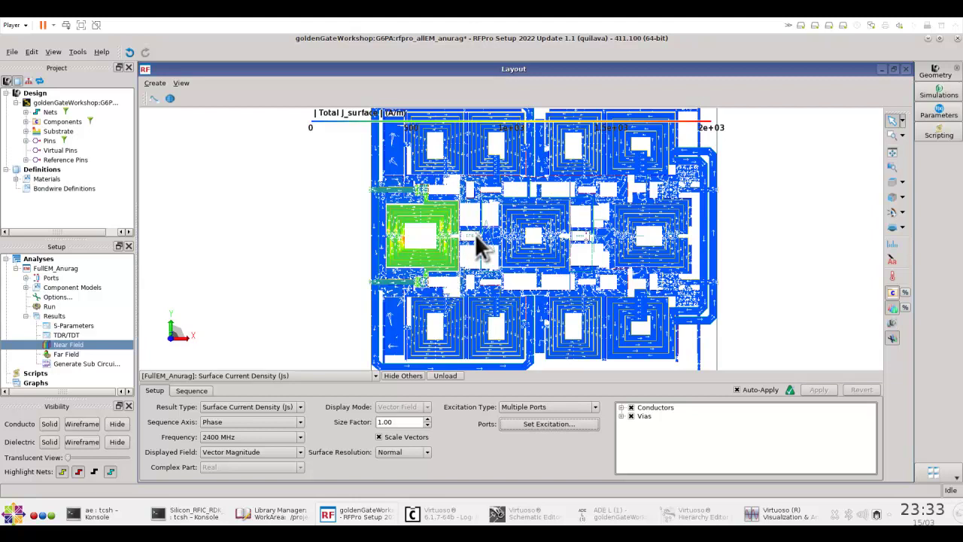
click(26, 288)
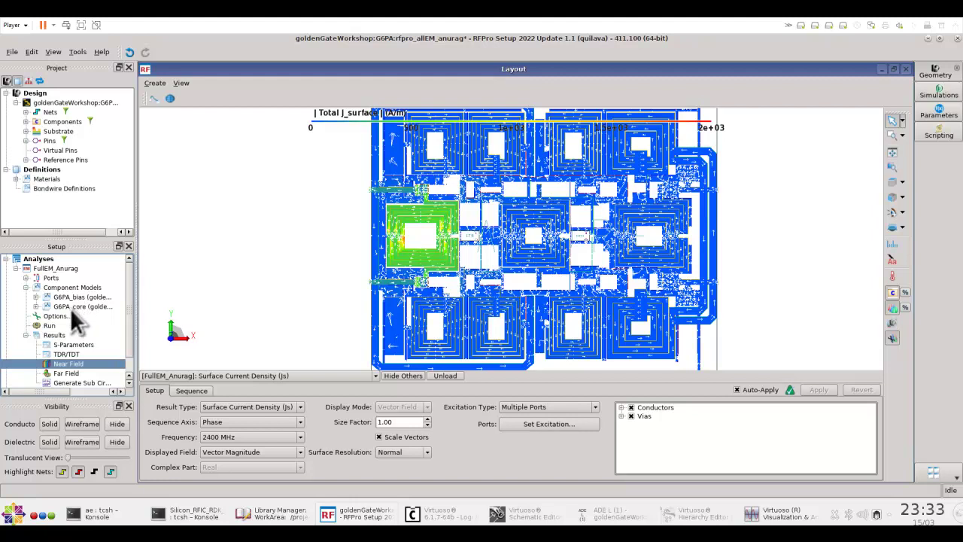
click(72, 297)
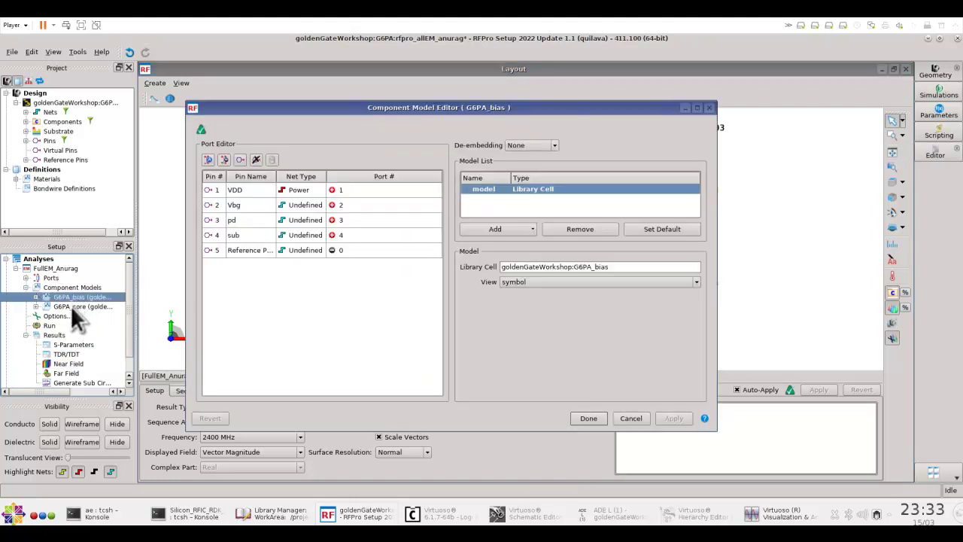
click(580, 417)
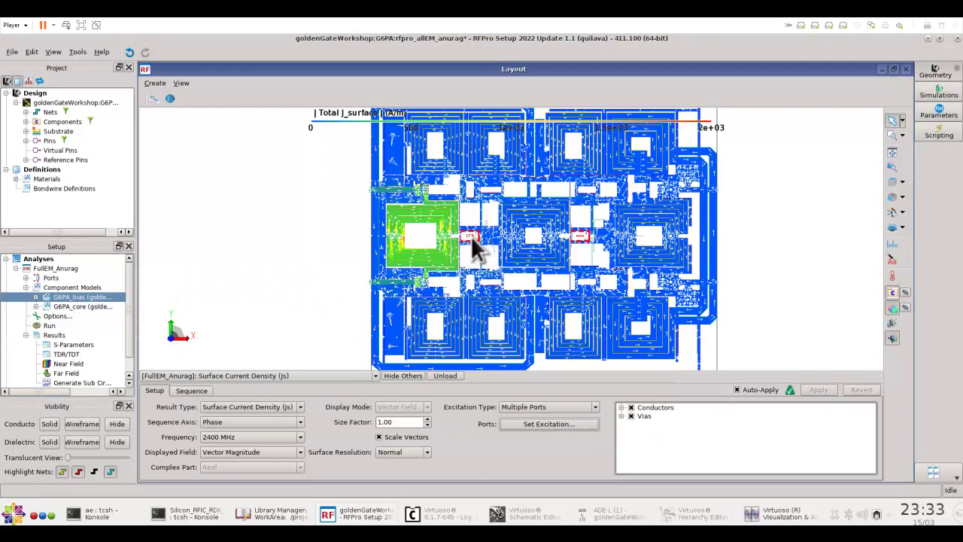
Zoom in and out over the current plot, then unload the near-field result.
scroll(471, 235, up, 3)
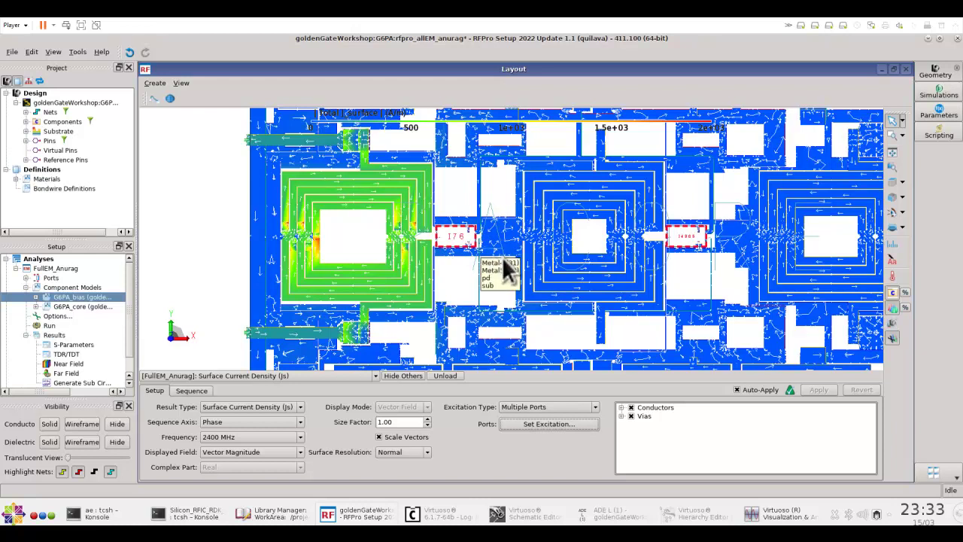
scroll(504, 256, down, 1)
scroll(505, 252, down, 3)
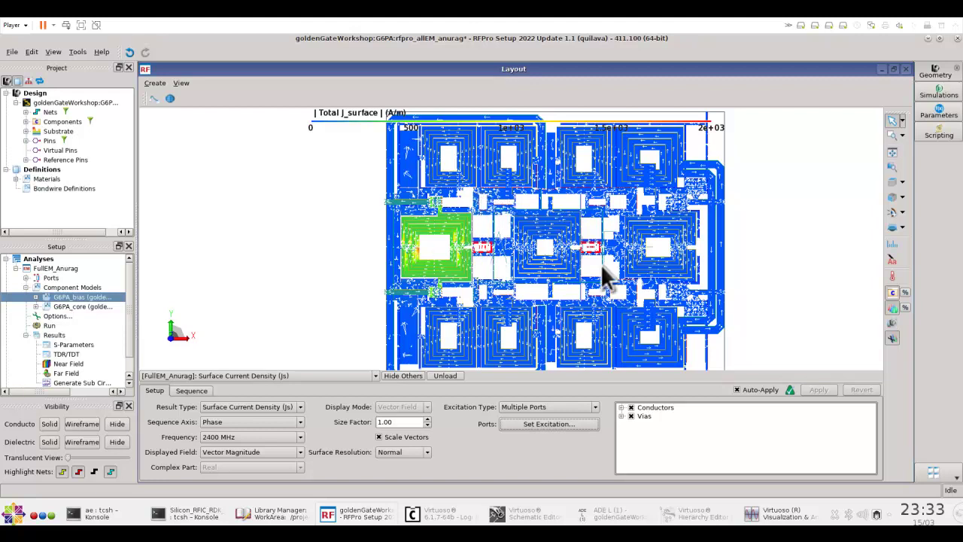
click(445, 375)
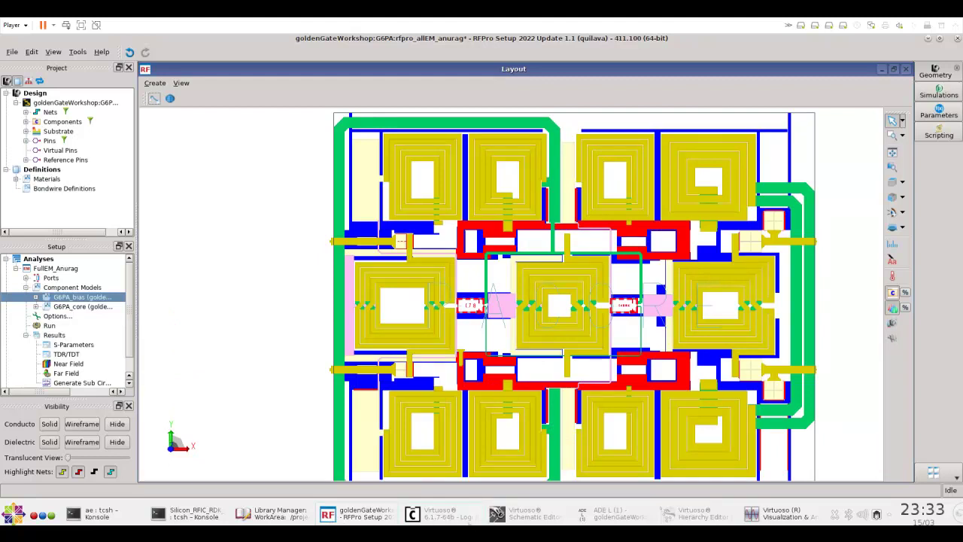
click(513, 519)
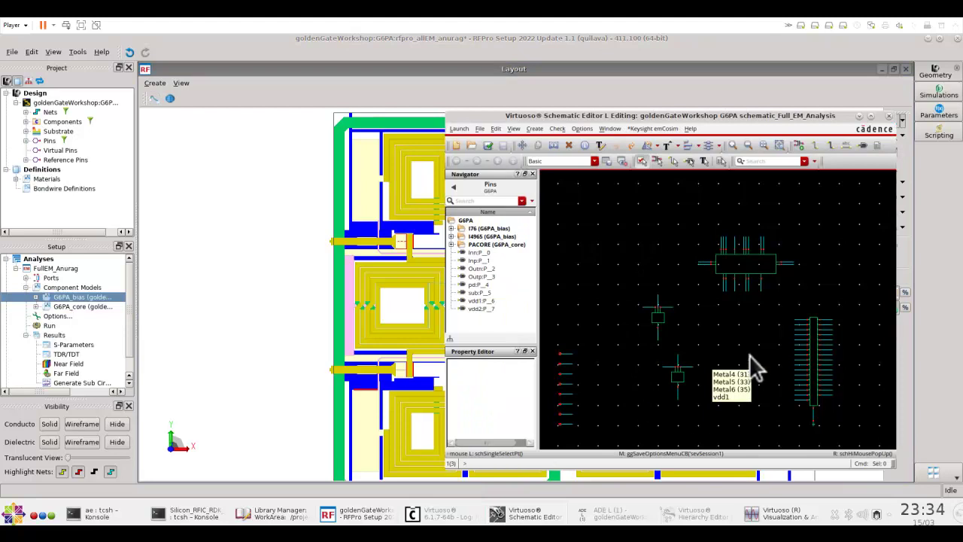
click(812, 369)
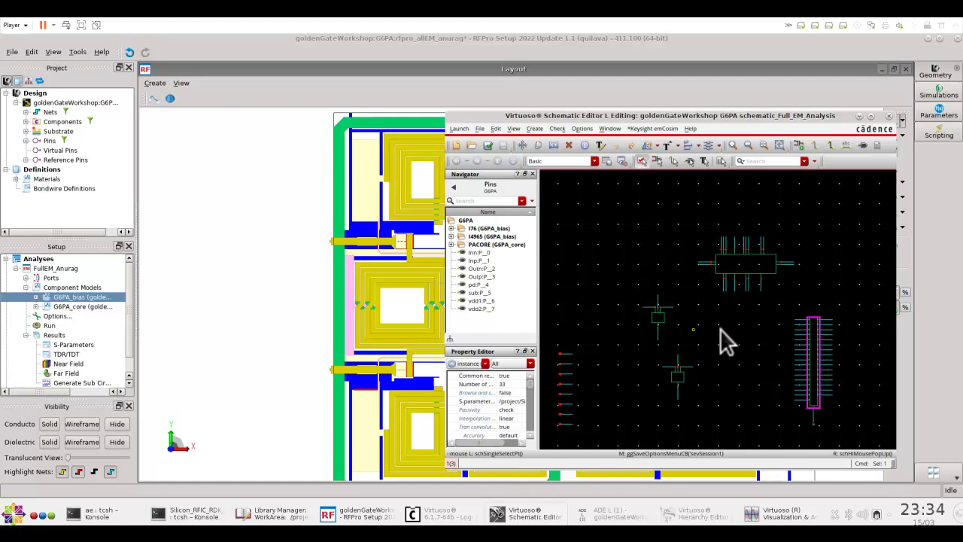
scroll(823, 379, up, 1)
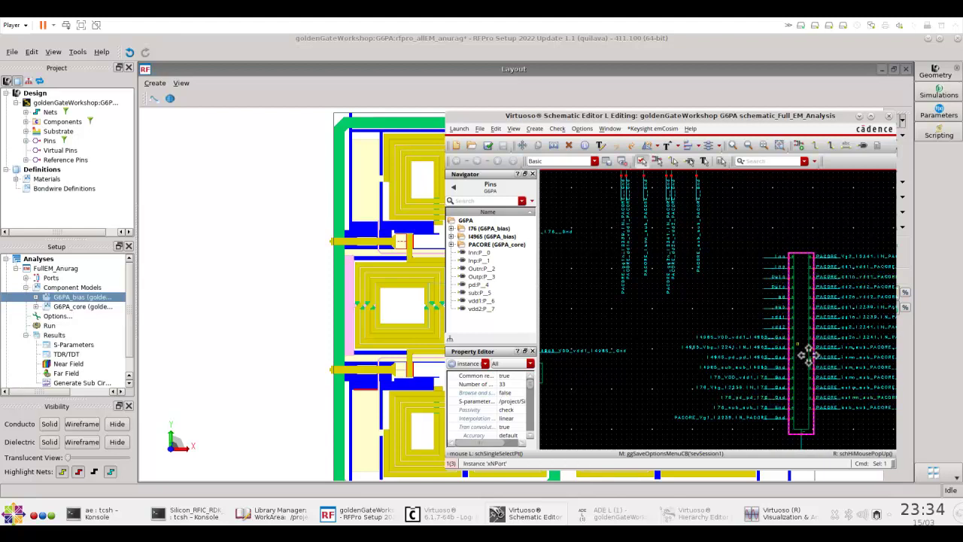
click(301, 298)
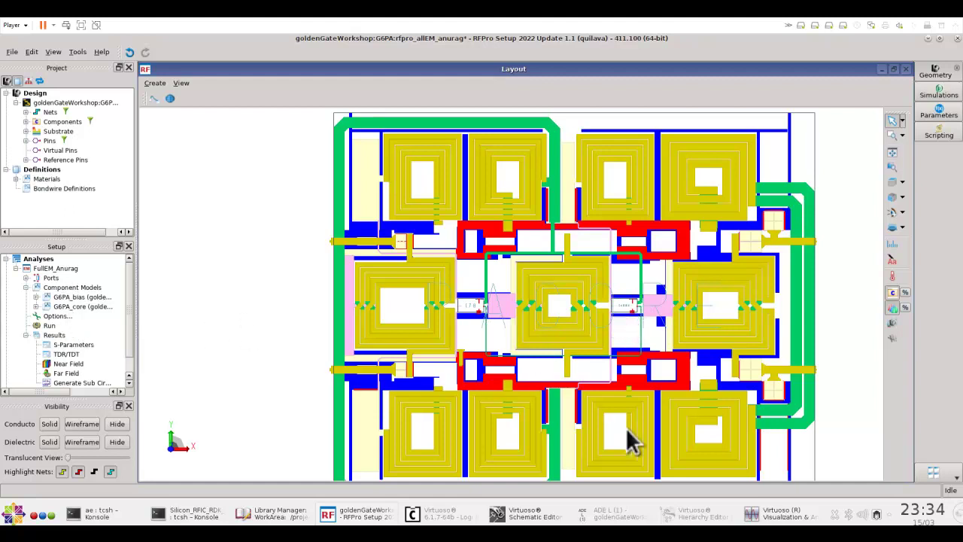
Turn on Save RFPro Current Excitation in ADE L's save options, then netlist and run SIM_PA.
click(624, 518)
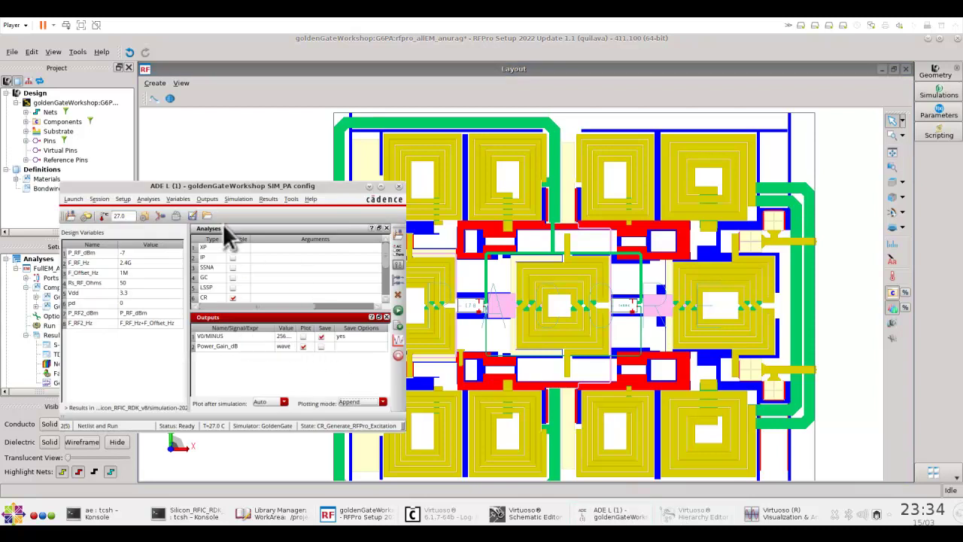
click(206, 199)
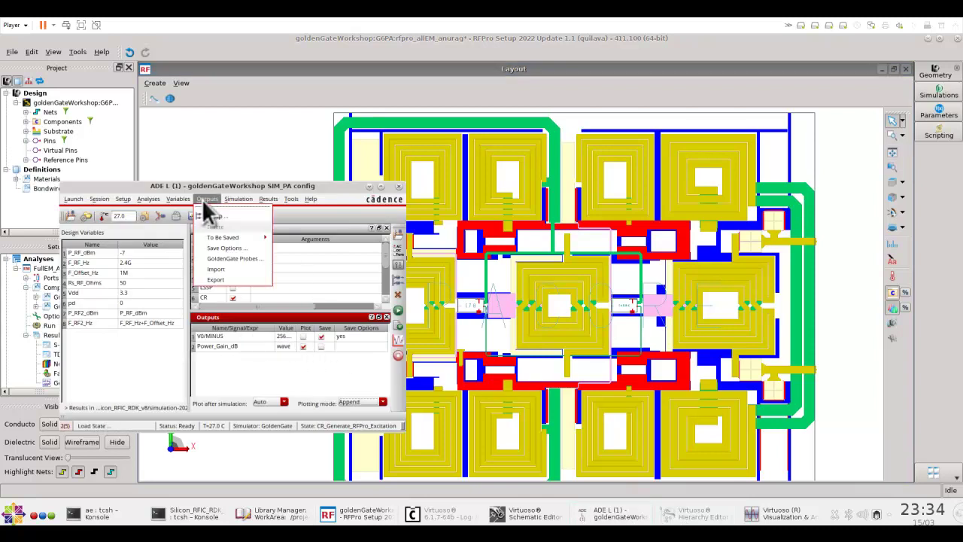
click(215, 248)
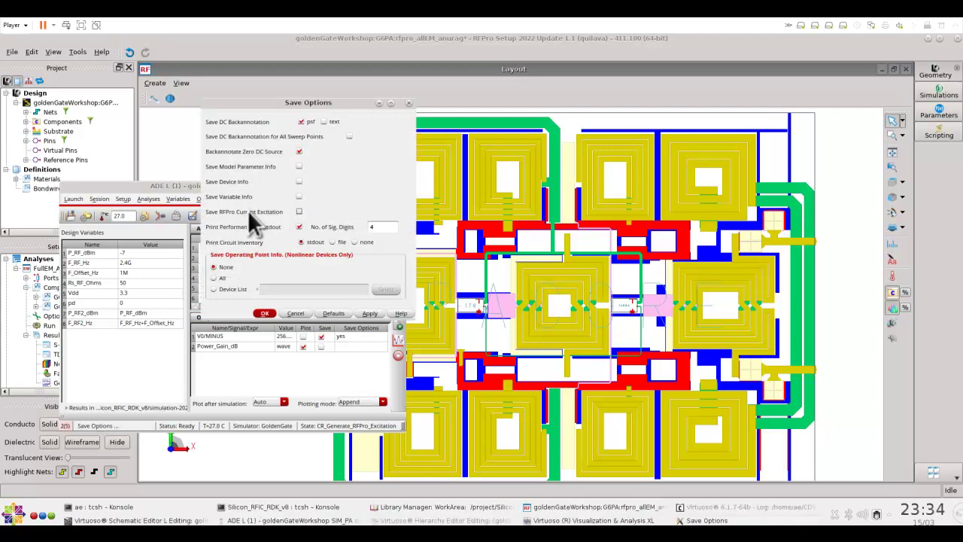
click(299, 212)
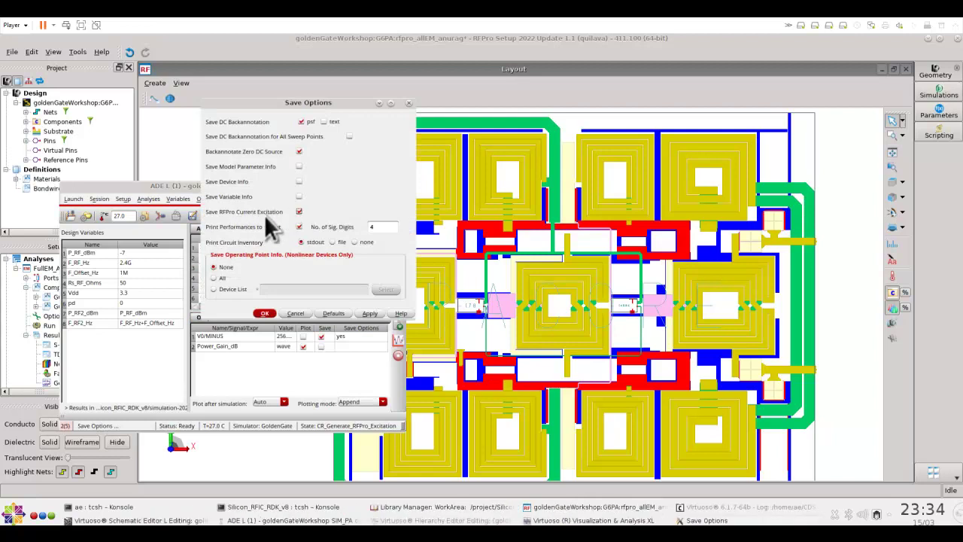
click(266, 314)
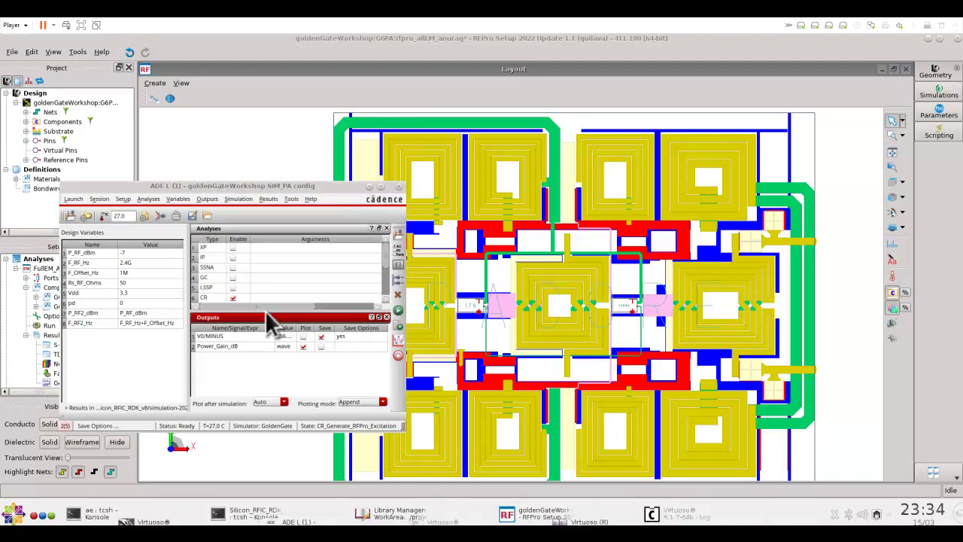
click(398, 310)
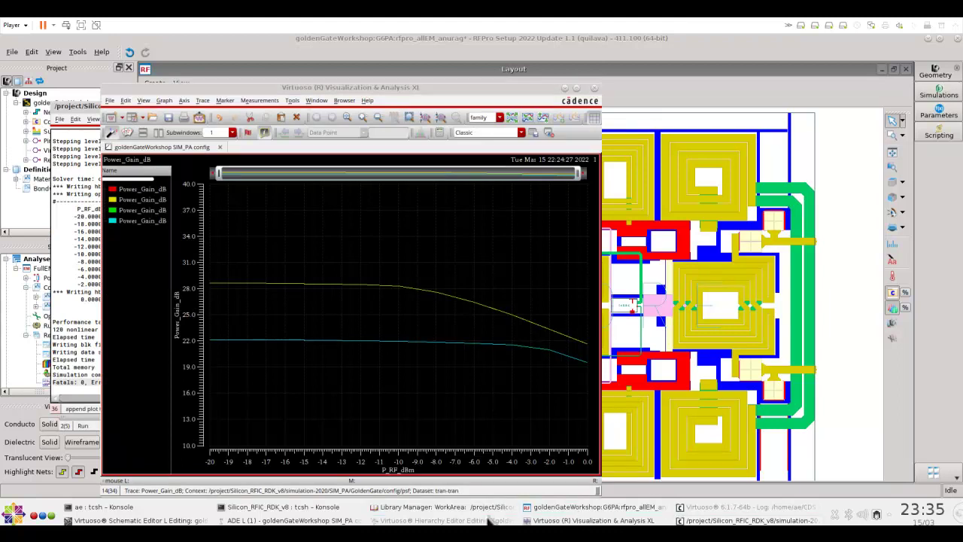
Open the simulation results in ADS Data Display and place a rectangular plot.
click(348, 521)
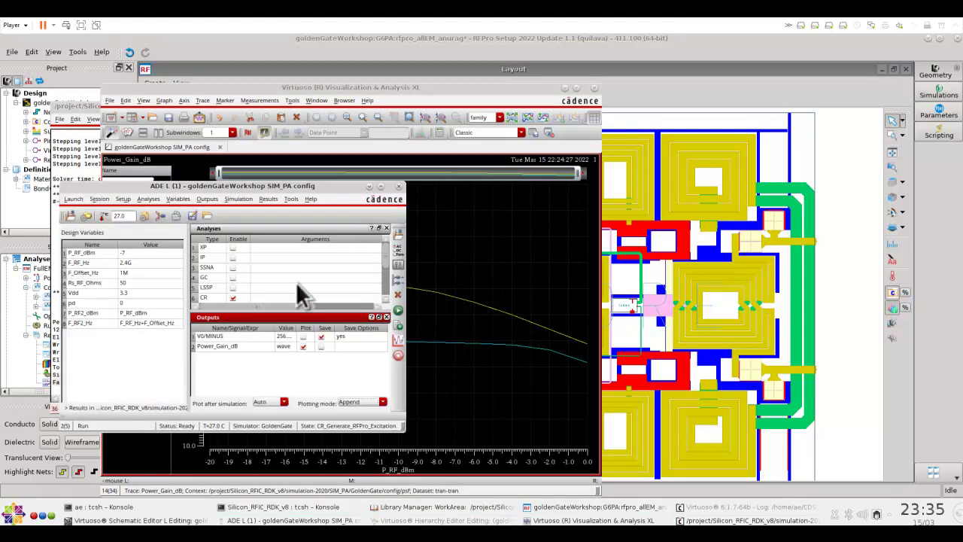
click(268, 199)
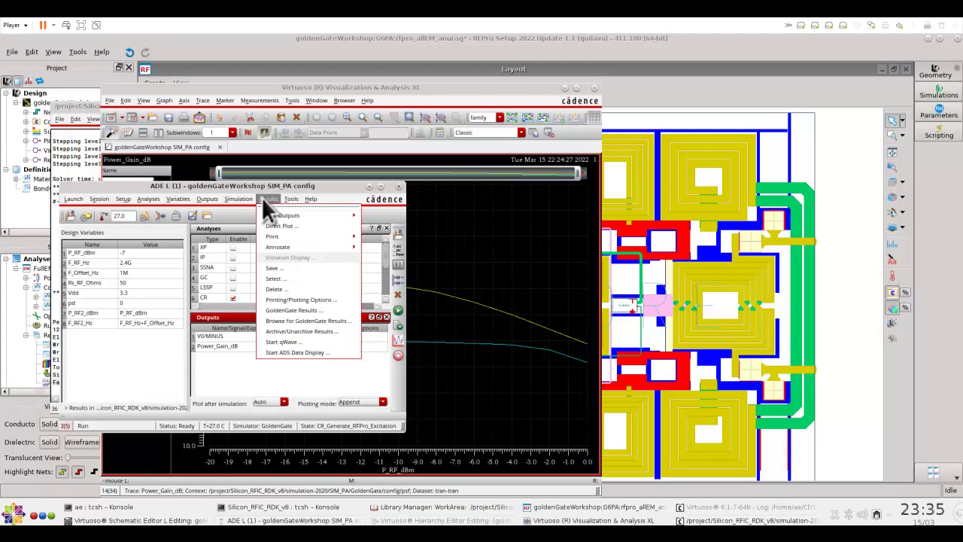
click(296, 353)
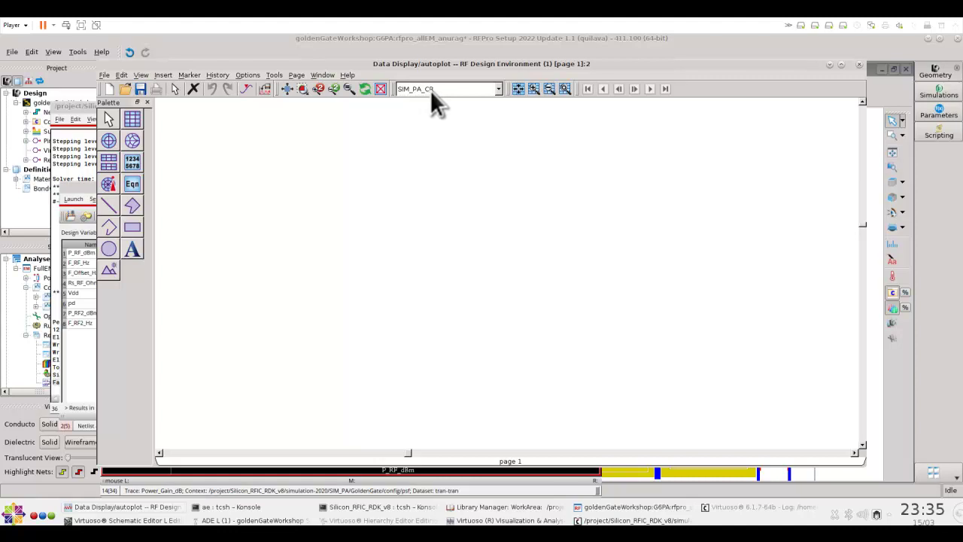
click(130, 118)
click(275, 150)
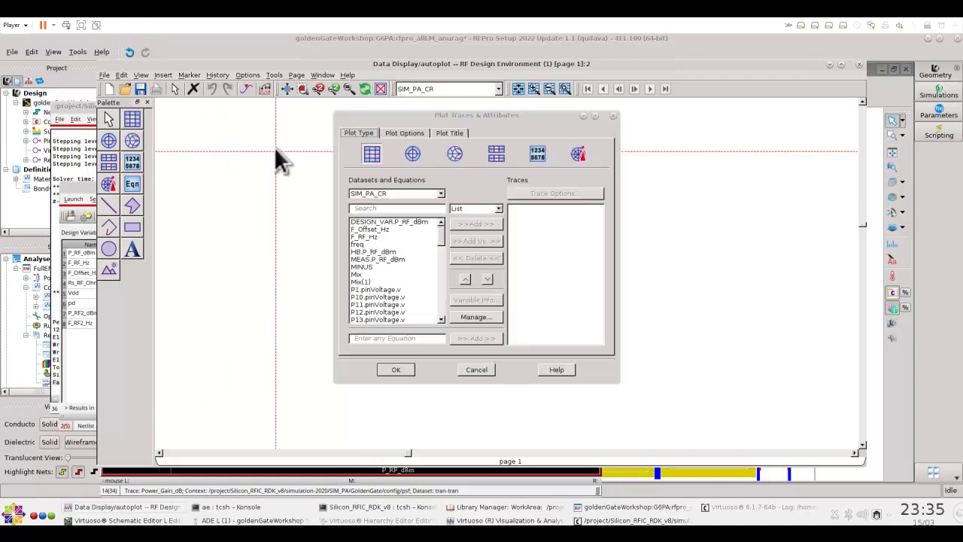
Browse the SIM_PA_CR dataset voltages, cancel without adding traces, and return to the RFPro layout.
scroll(438, 238, down, 3)
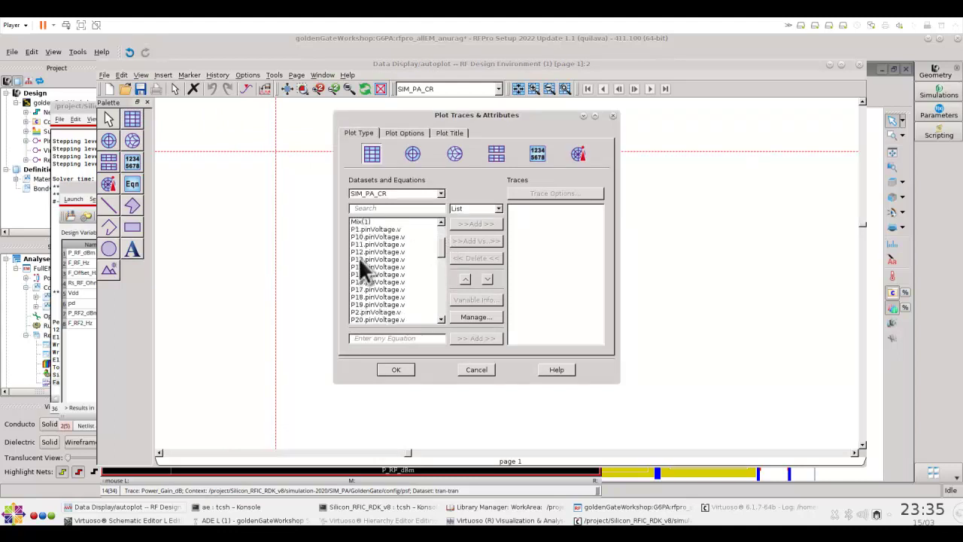
drag(438, 243, 439, 282)
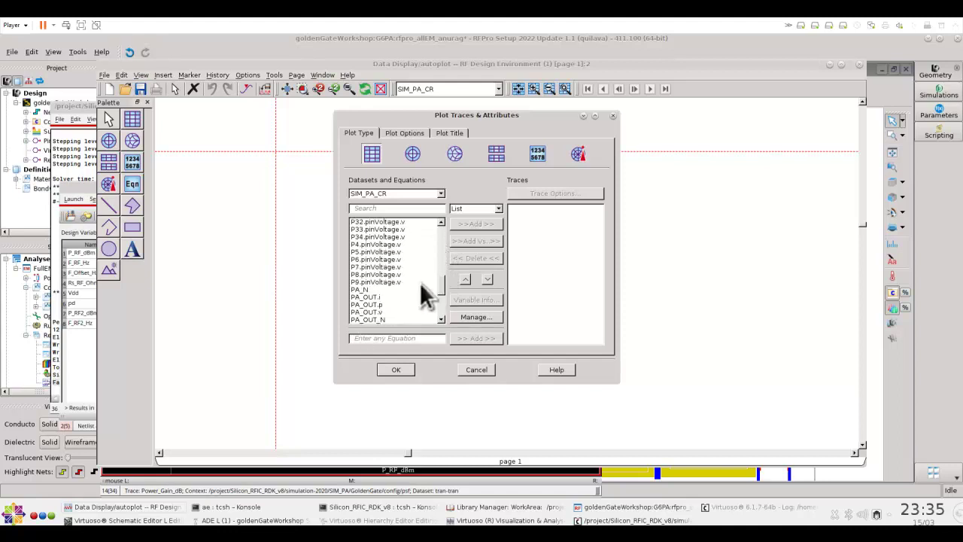
click(476, 370)
click(253, 39)
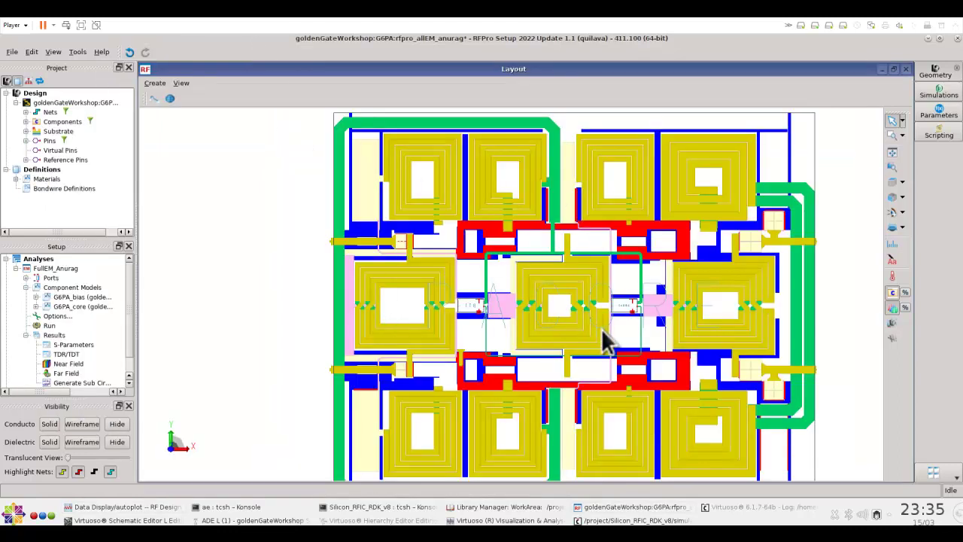
Fit the whole layout in view and plot the near-field surface current density over it.
click(892, 152)
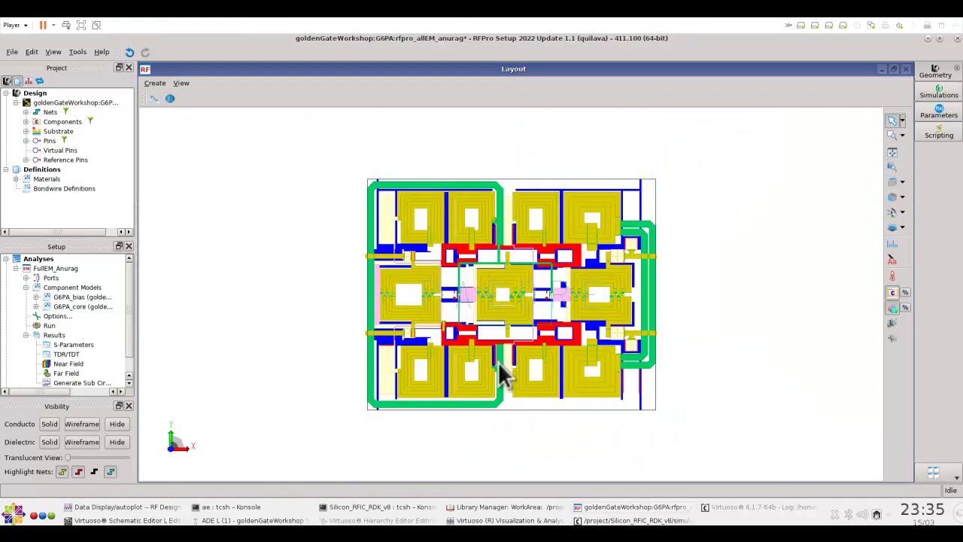
double_click(75, 361)
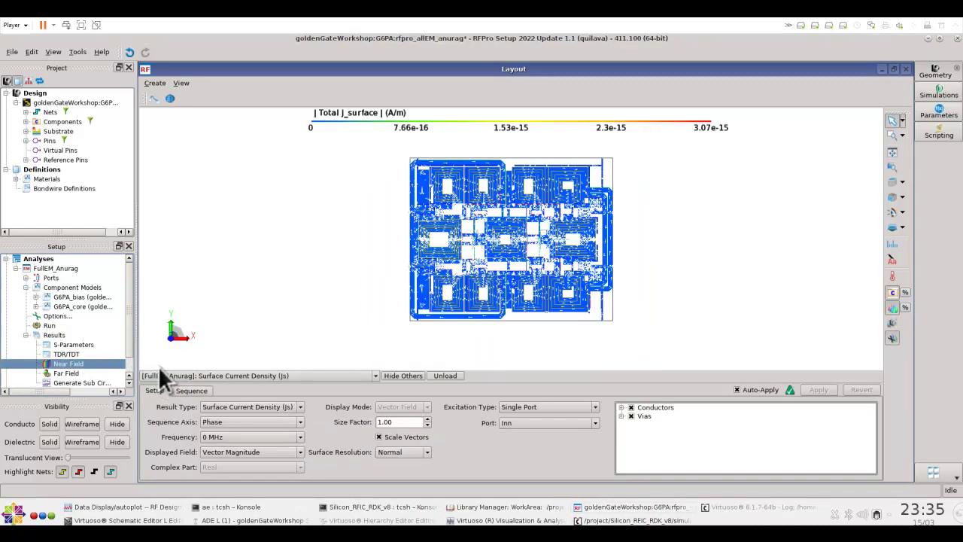
click(527, 406)
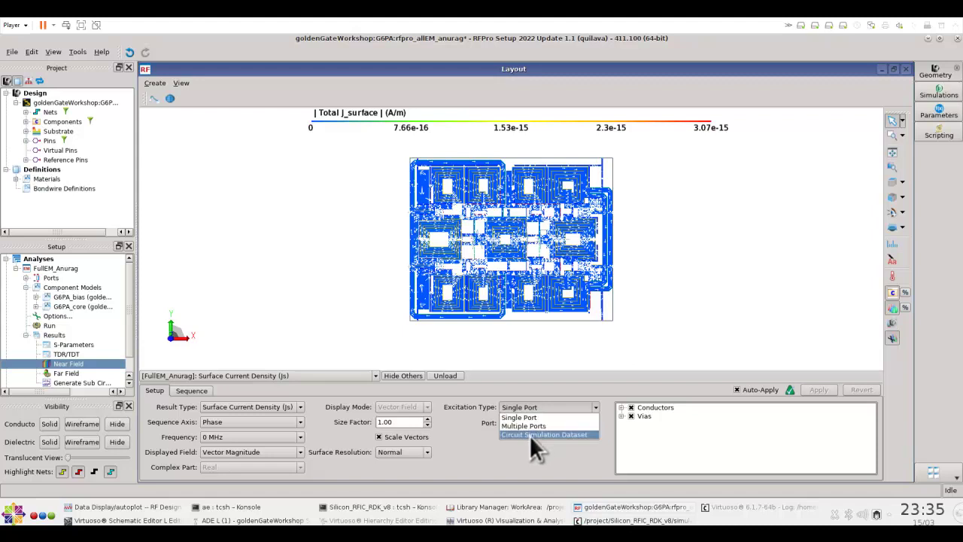
Excite the layout from the SIM_PA_CR.ds circuit simulation dataset.
click(530, 435)
click(634, 424)
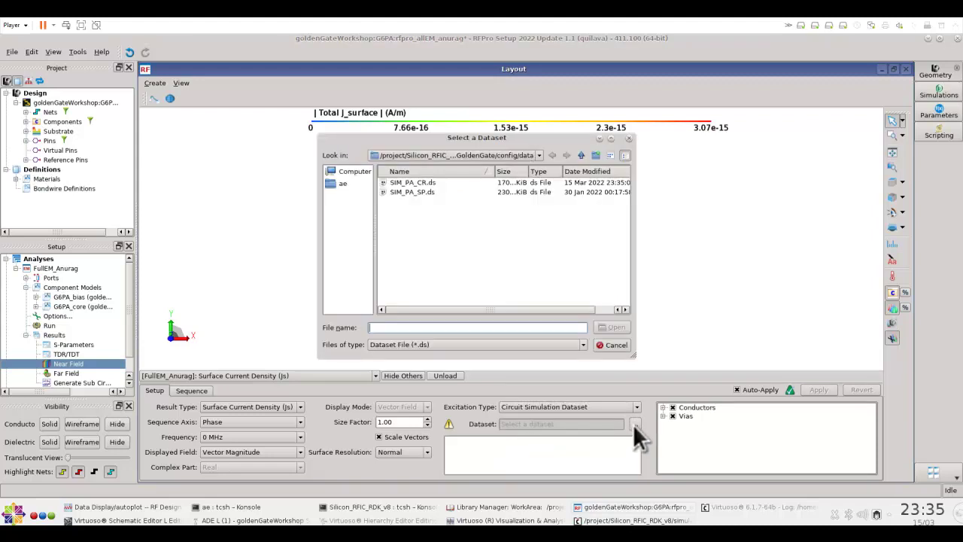
double_click(424, 182)
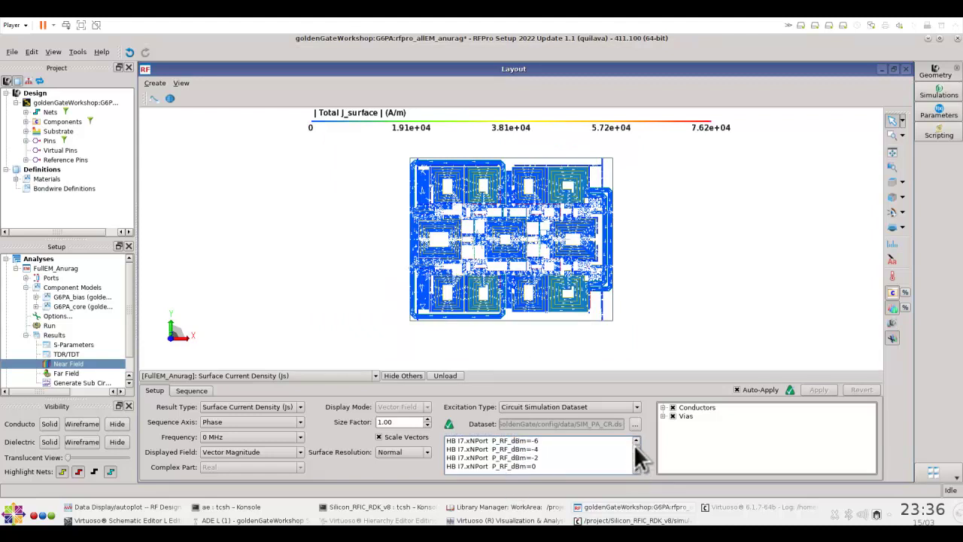
Set the plotted frequency to 2400 MHz at P_RF_dBm=-20.
drag(633, 441, 633, 450)
scroll(633, 452, up, 3)
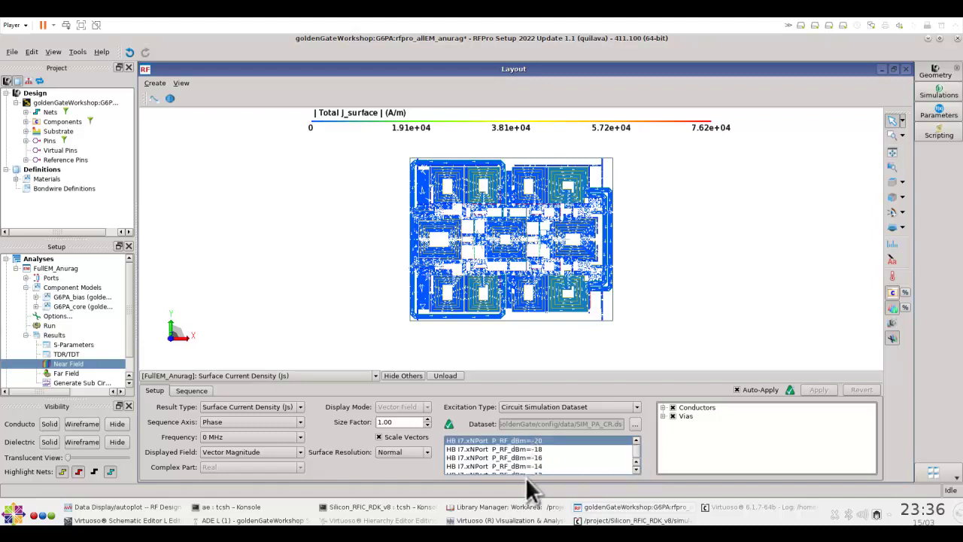
click(246, 437)
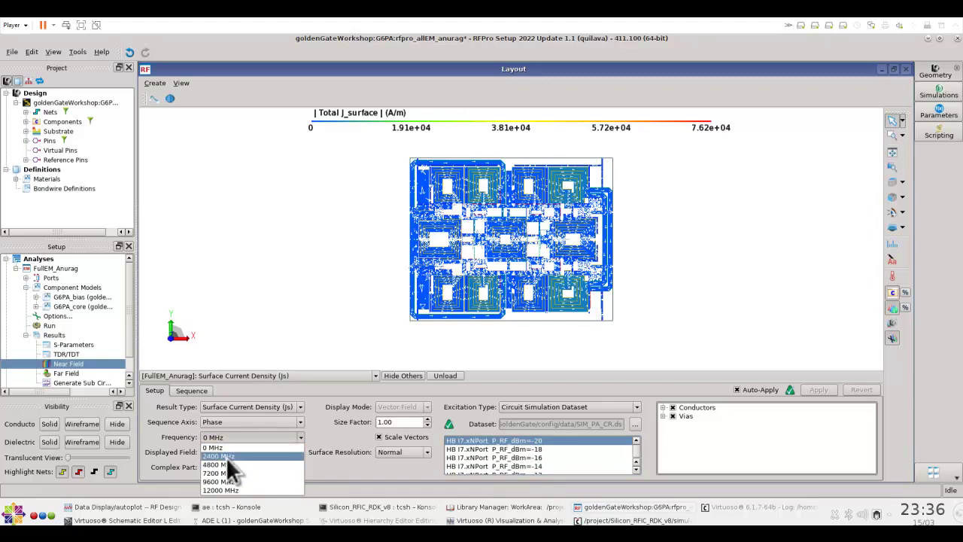
key(Return)
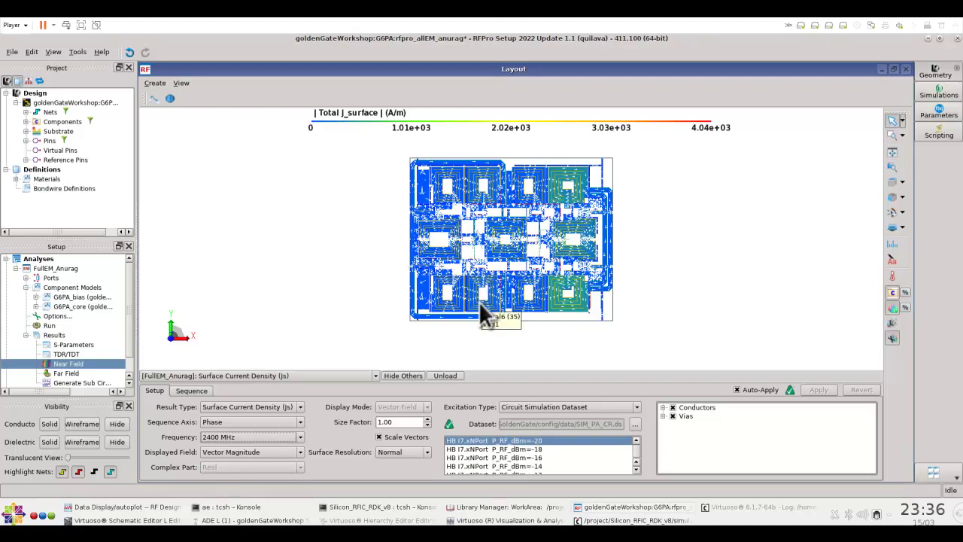
Set the surface current colour scale maximum to 2000 A/m in the Scale Bar Editor.
right_click(437, 119)
key(Escape)
right_click(440, 125)
click(444, 128)
drag(211, 154, 179, 158)
text(2000.92 A/m)
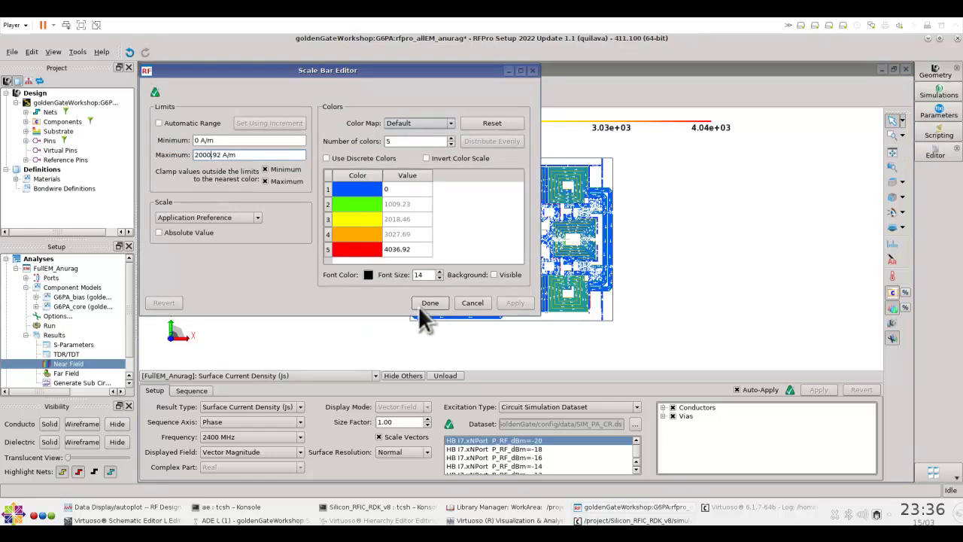
click(426, 302)
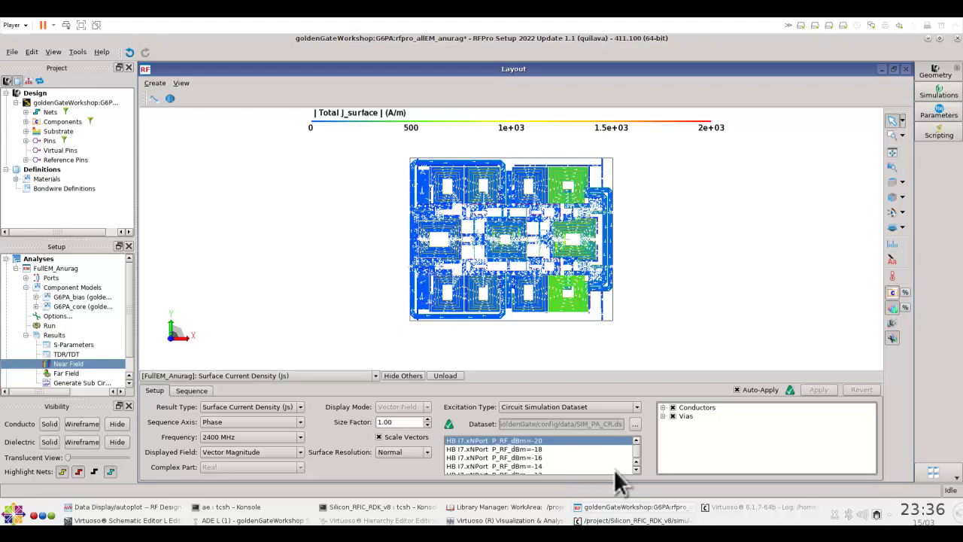
Select the HB I7.xNPort sweep row for P_RF_dBm=0 in the dataset list.
scroll(642, 472, down, 1)
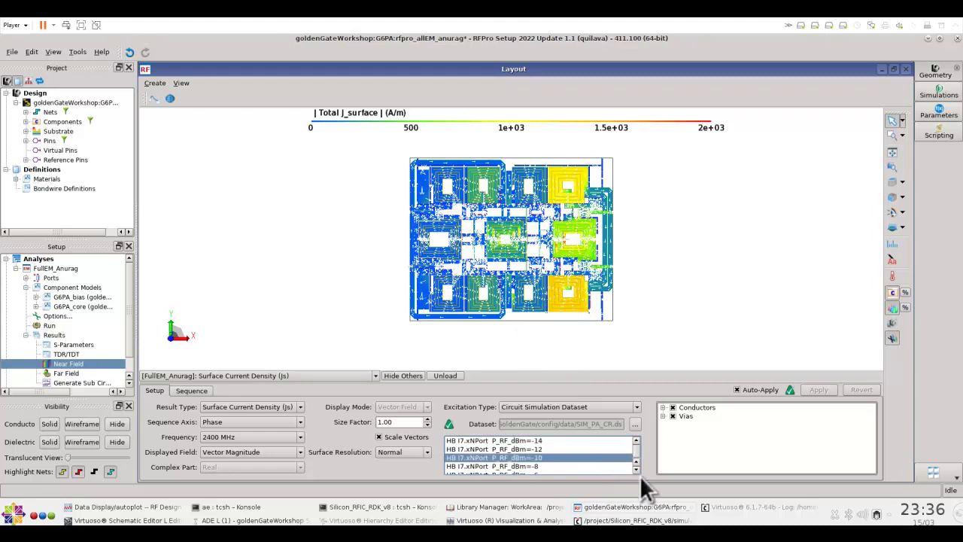
scroll(639, 475, down, 2)
click(533, 469)
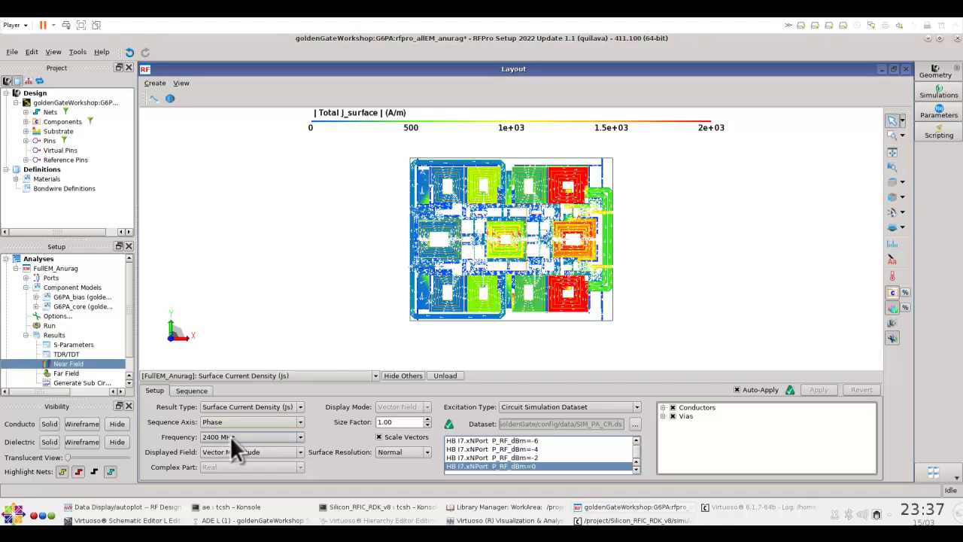
Switch the plotted frequency to the 4800 MHz harmonic, then to 7200 MHz.
click(285, 436)
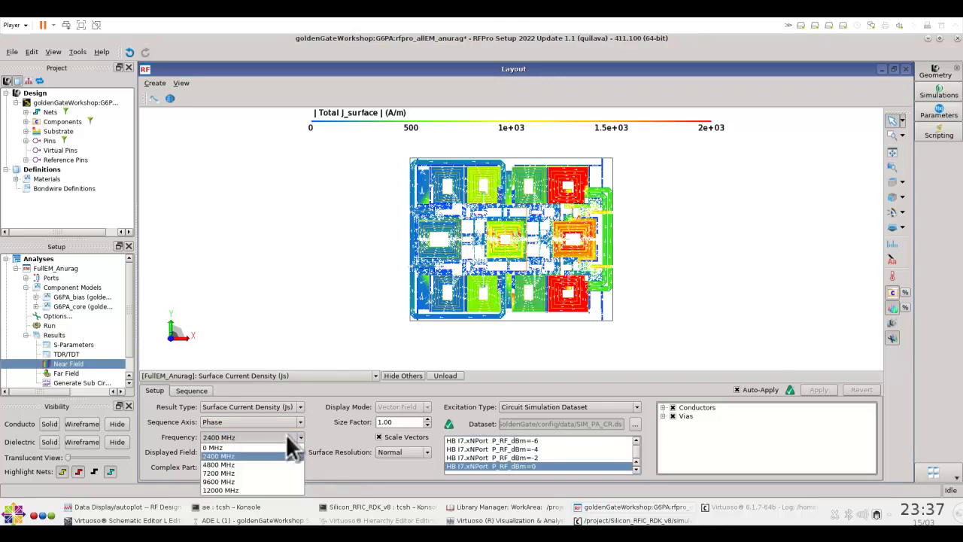
click(223, 464)
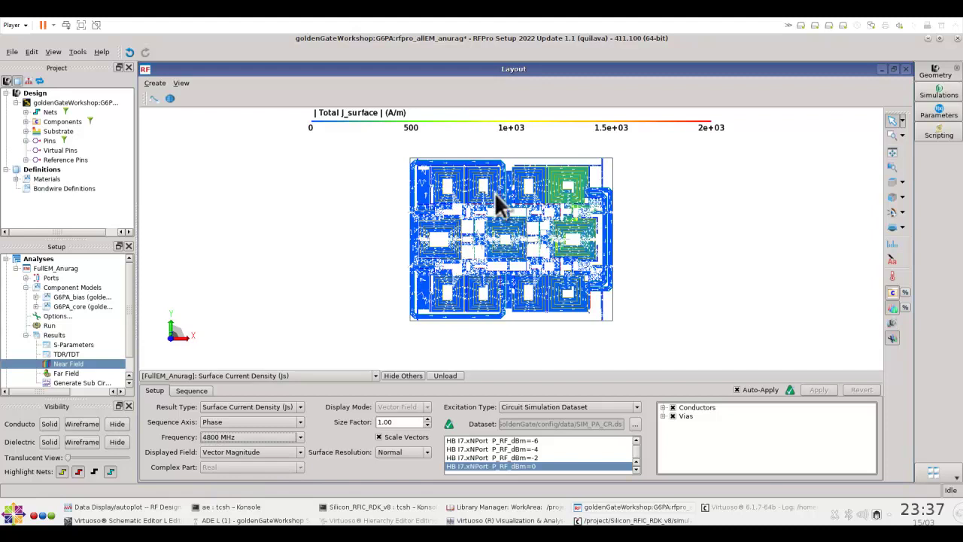
click(248, 437)
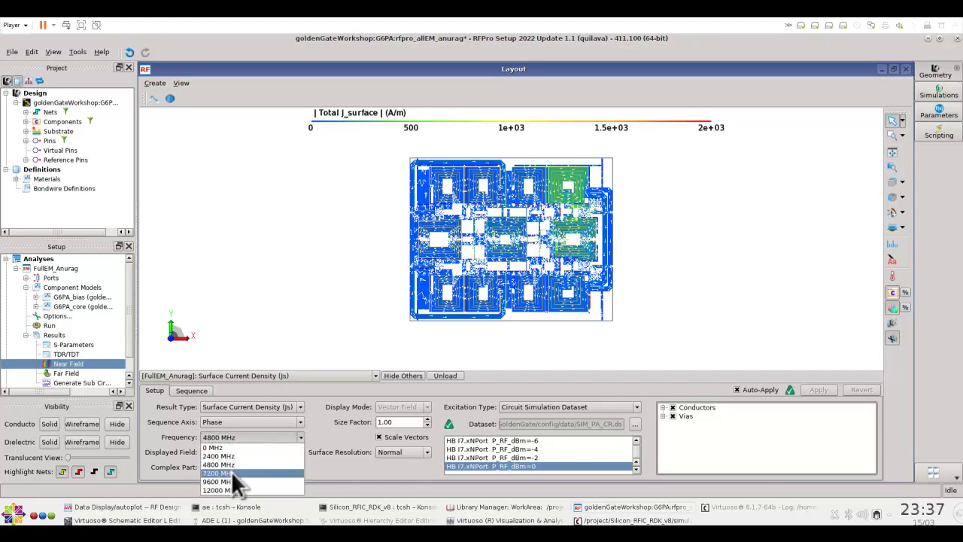
key(Return)
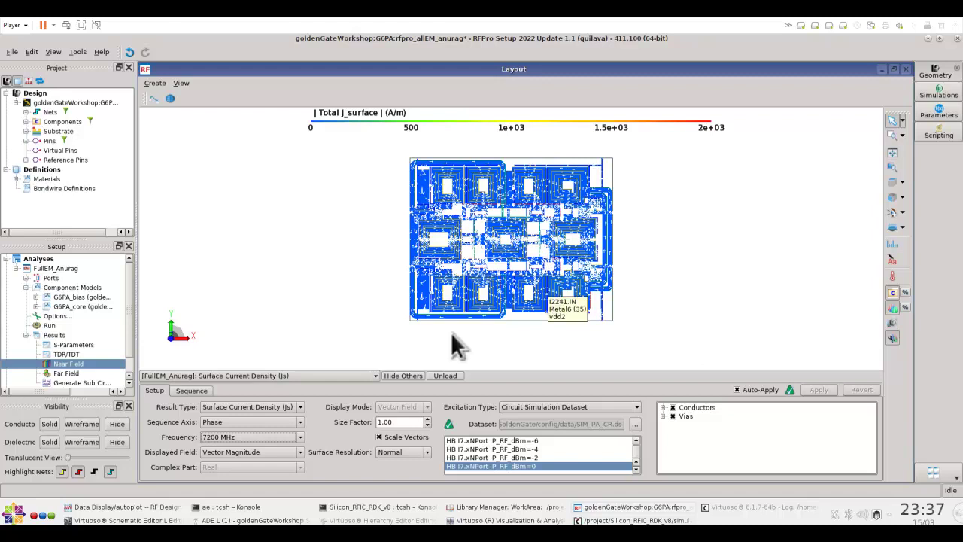
click(298, 437)
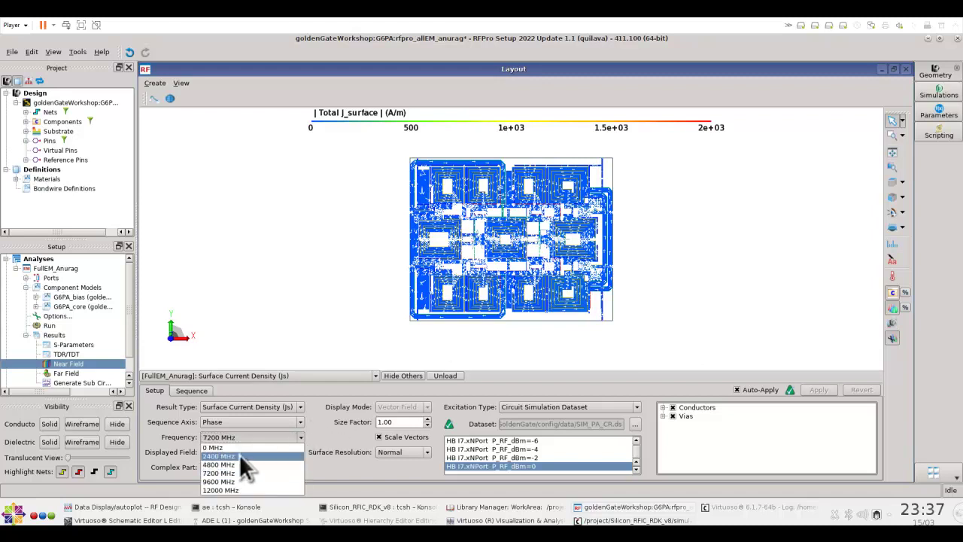
Choose 2400 MHz from the Frequency list.
key(Return)
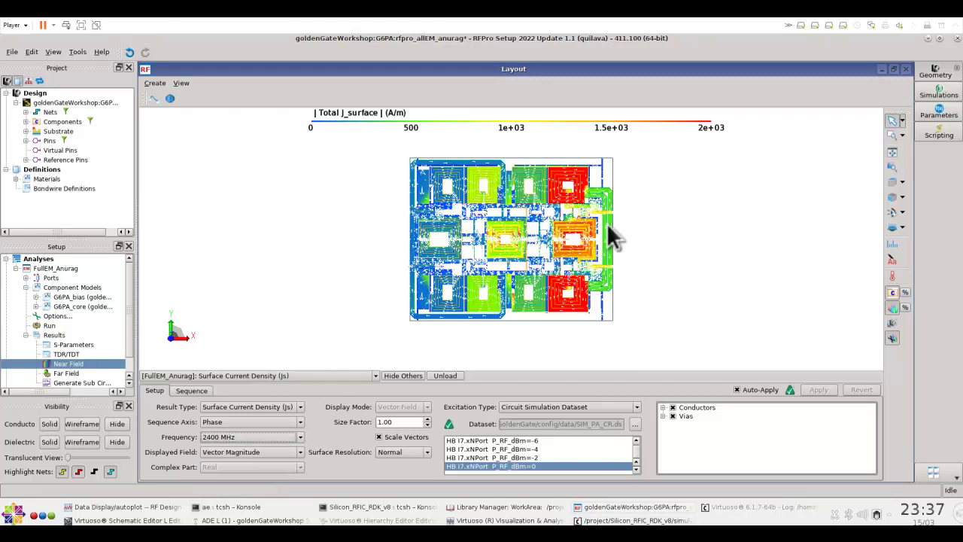